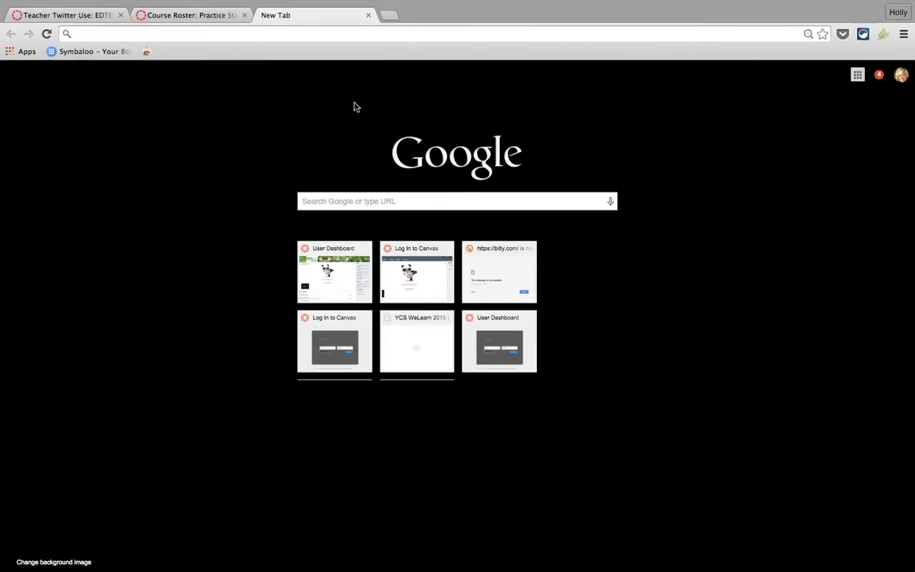
Go to twitter.com and log out of the existing account from the avatar menu.
{"action": "left_click", "coordinate": [133, 34]}
{"action": "type", "text": "twitter.com"}
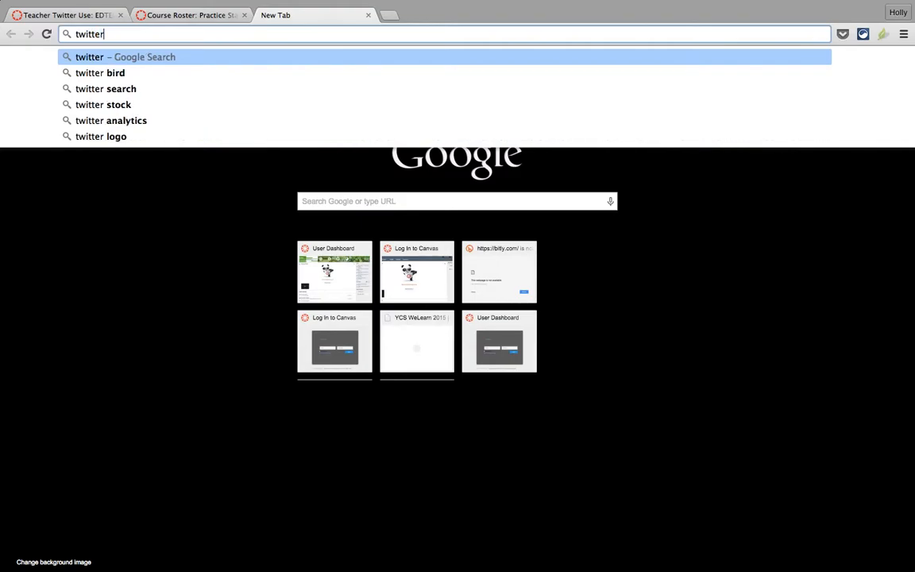
{"action": "key", "text": "Return"}
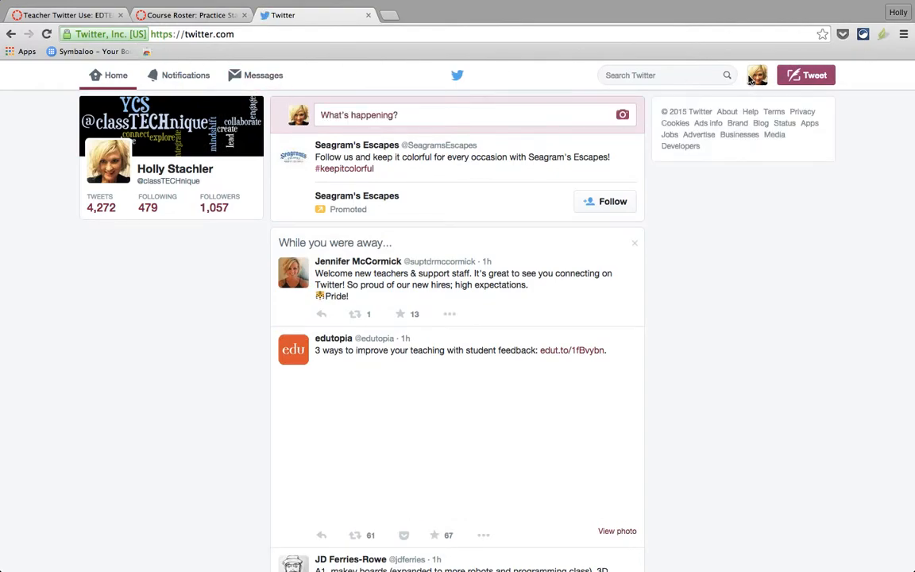
{"action": "left_click", "coordinate": [752, 79]}
{"action": "left_click", "coordinate": [715, 230]}
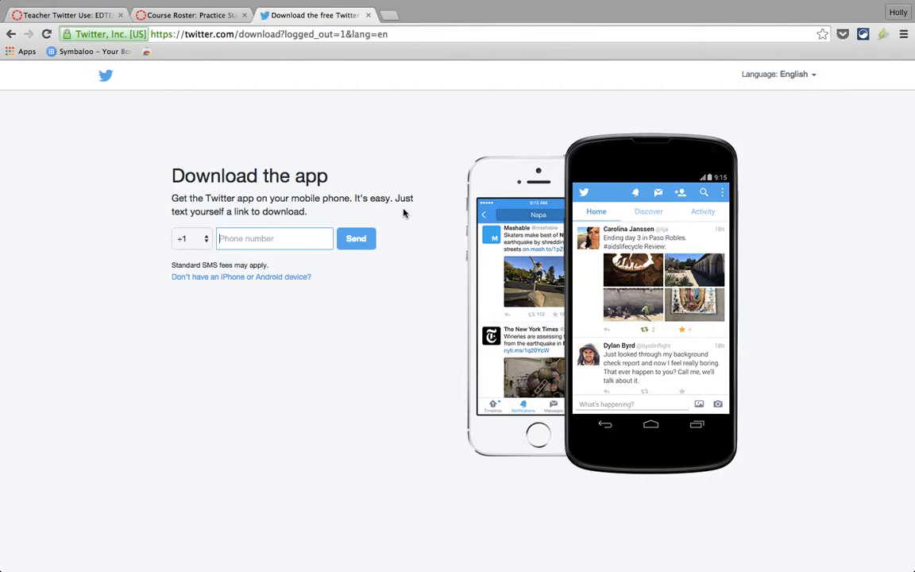
Reload twitter.com to reach the home page offering log-in and sign-up.
{"action": "left_click", "coordinate": [792, 76]}
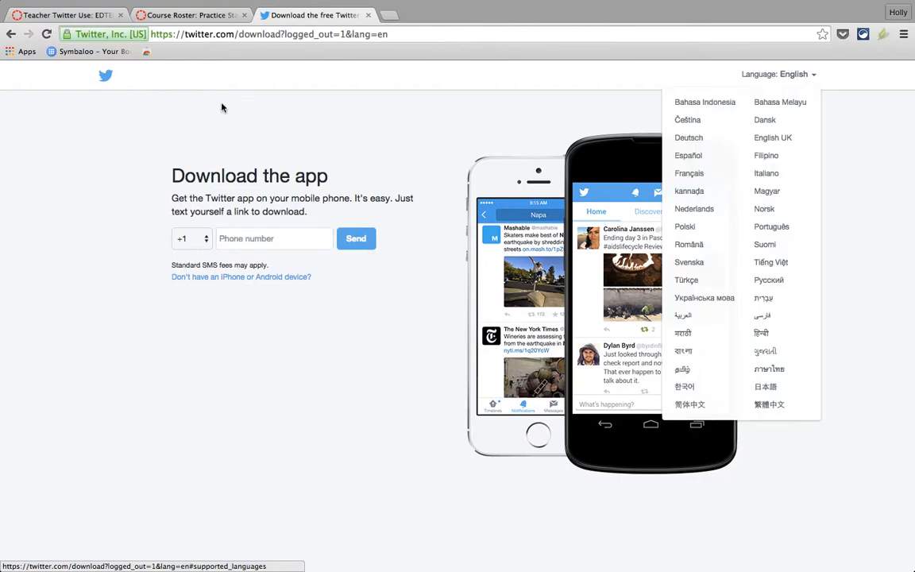
{"action": "left_click", "coordinate": [247, 34]}
{"action": "type", "text": "twitter.c"}
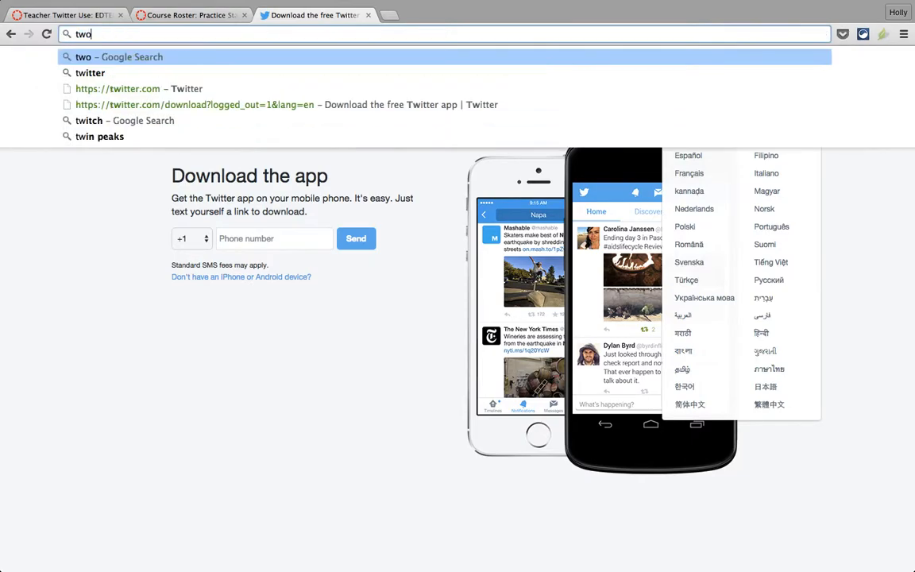
{"action": "type", "text": "om"}
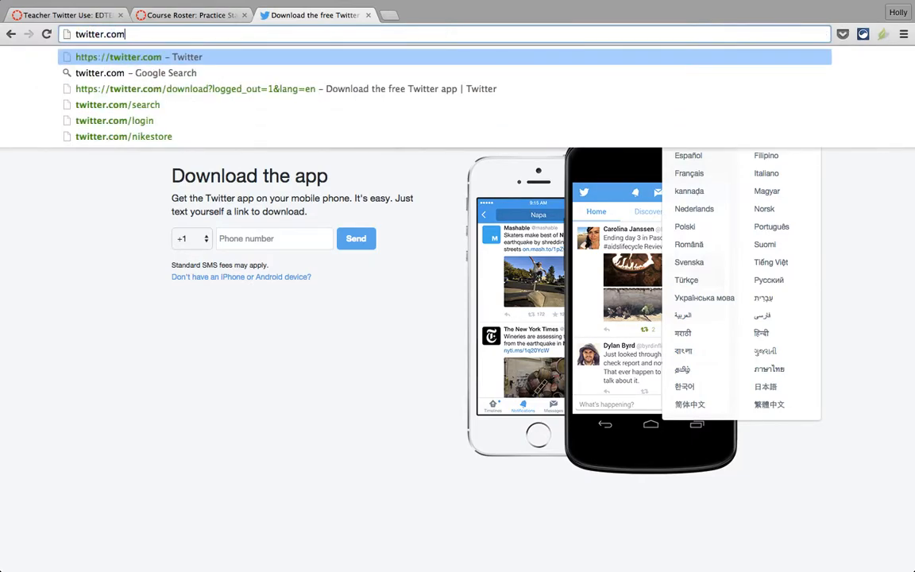
{"action": "key", "text": "Return"}
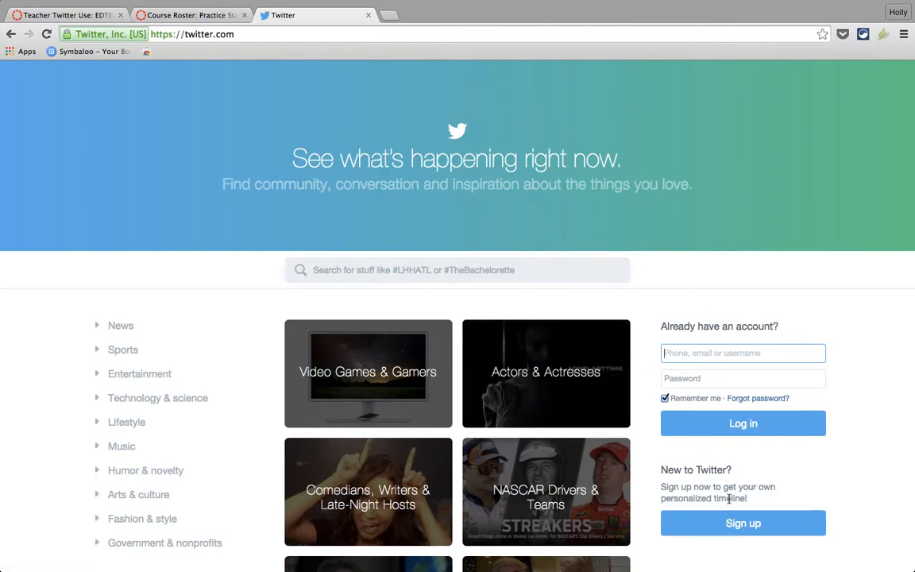
Sign up with the user's full name, e-mail and a valid password, with Tailor Twitter unticked.
{"action": "left_click", "coordinate": [727, 524]}
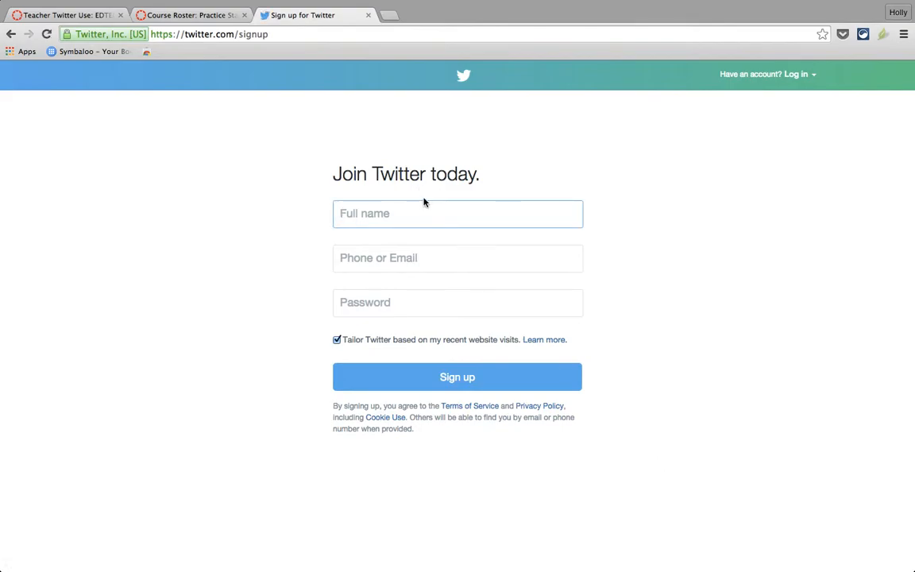
{"action": "left_click", "coordinate": [362, 258]}
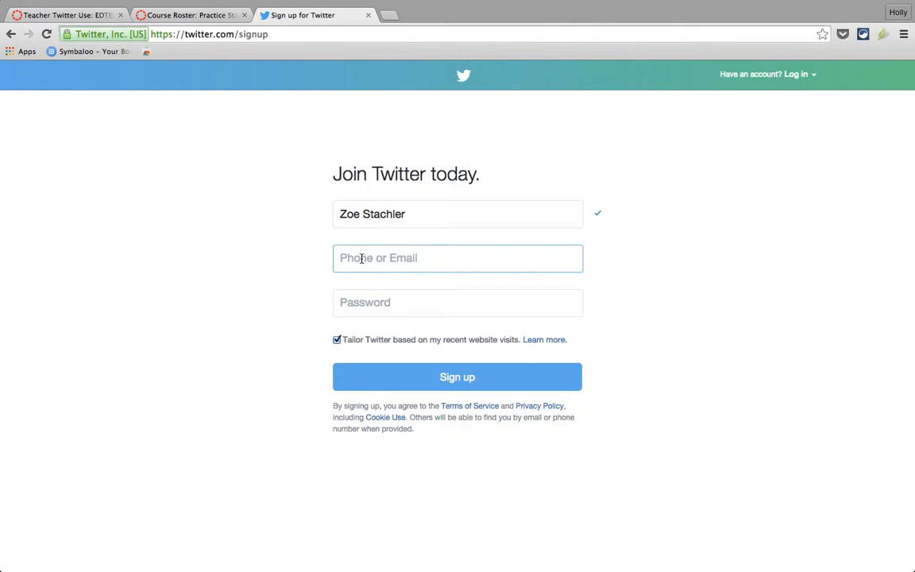
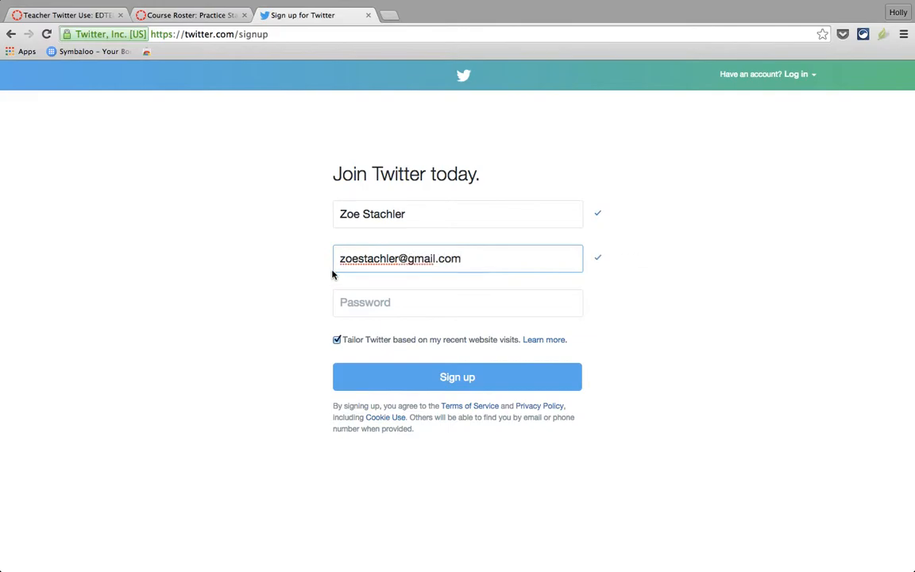
{"action": "left_click", "coordinate": [356, 303]}
{"action": "type", "text": "••••••••"}
{"action": "key", "text": "BackSpace"}
{"action": "key", "text": "BackSpace"}
{"action": "key", "text": "BackSpace"}
{"action": "key", "text": "BackSpace"}
{"action": "key", "text": "BackSpace"}
{"action": "key", "text": "BackSpace"}
{"action": "key", "text": "BackSpace"}
{"action": "key", "text": "BackSpace"}
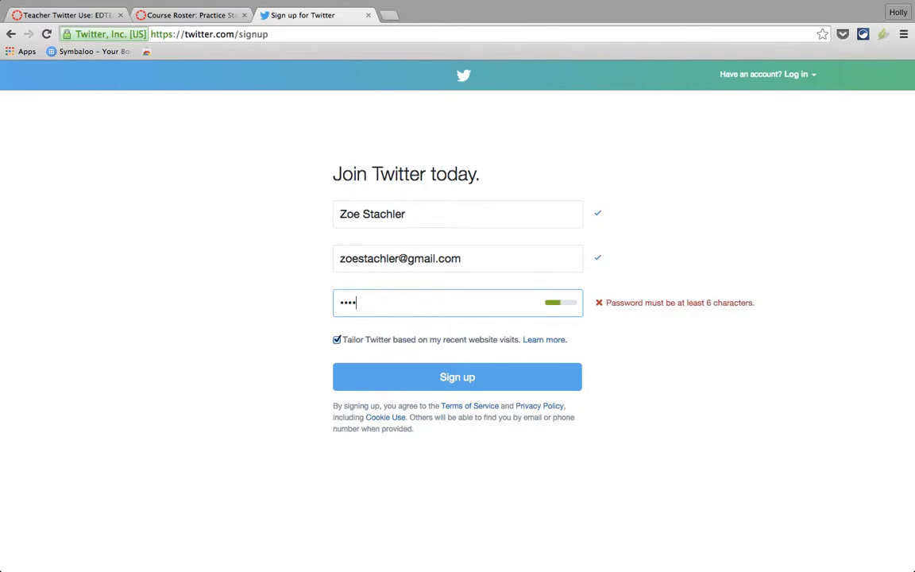
{"action": "type", "text": "•••••••••••"}
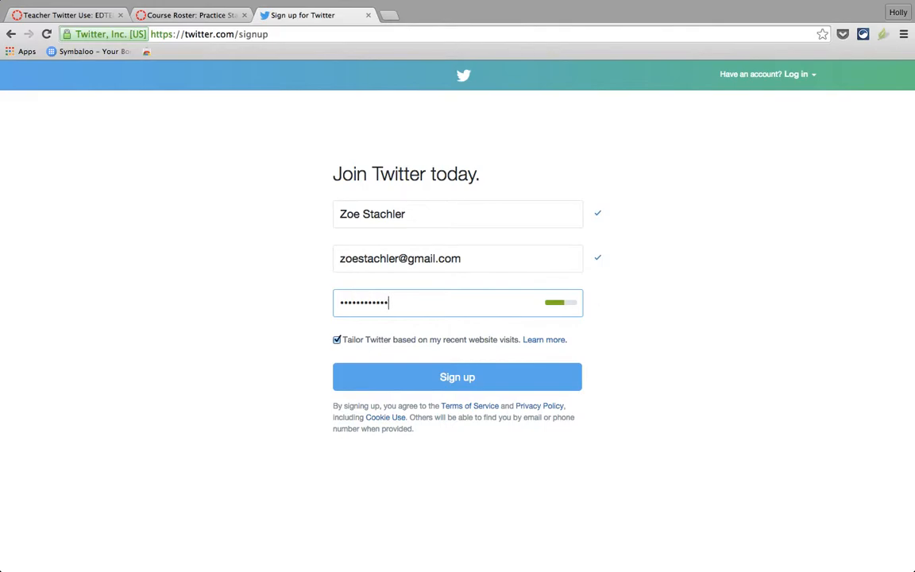
{"action": "left_click", "coordinate": [337, 341]}
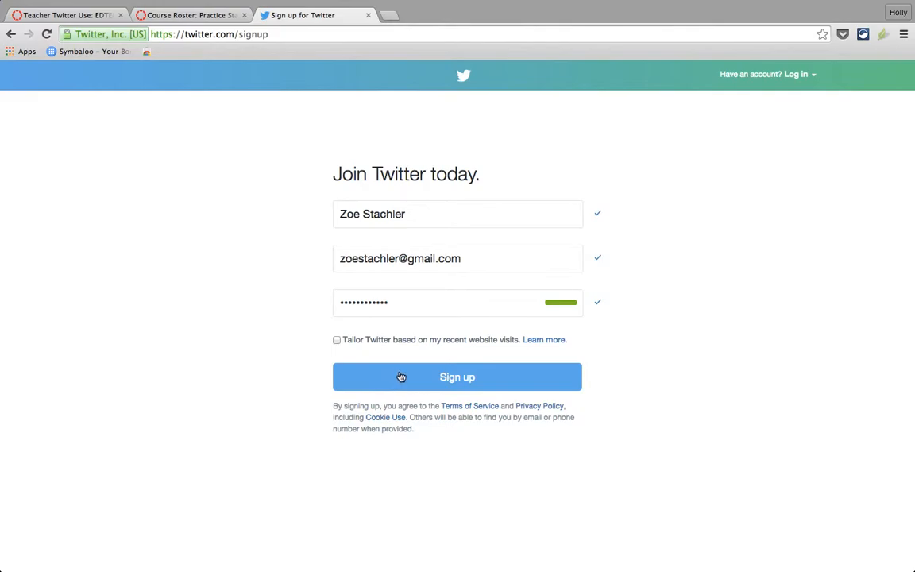
{"action": "left_click", "coordinate": [401, 378]}
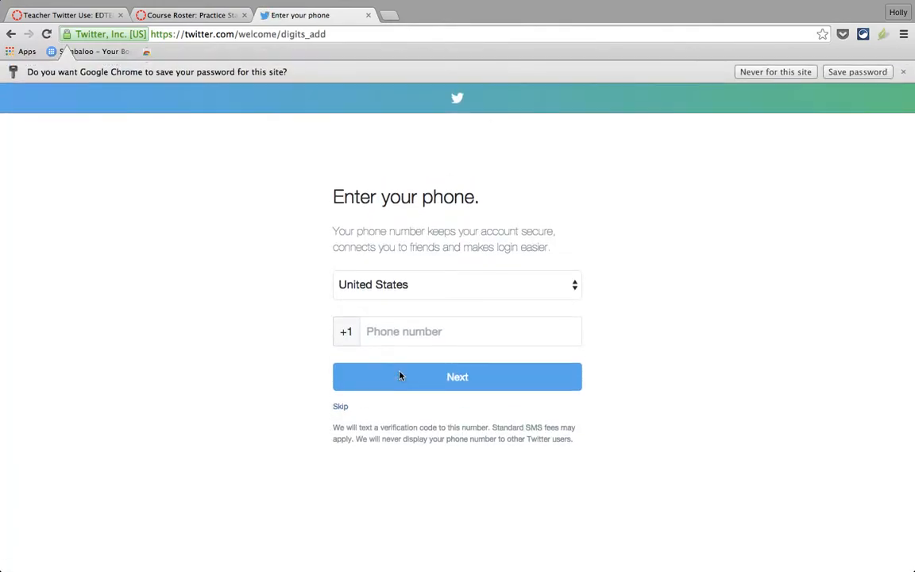
Skip the Enter your phone step without adding a number.
{"action": "left_click", "coordinate": [341, 407]}
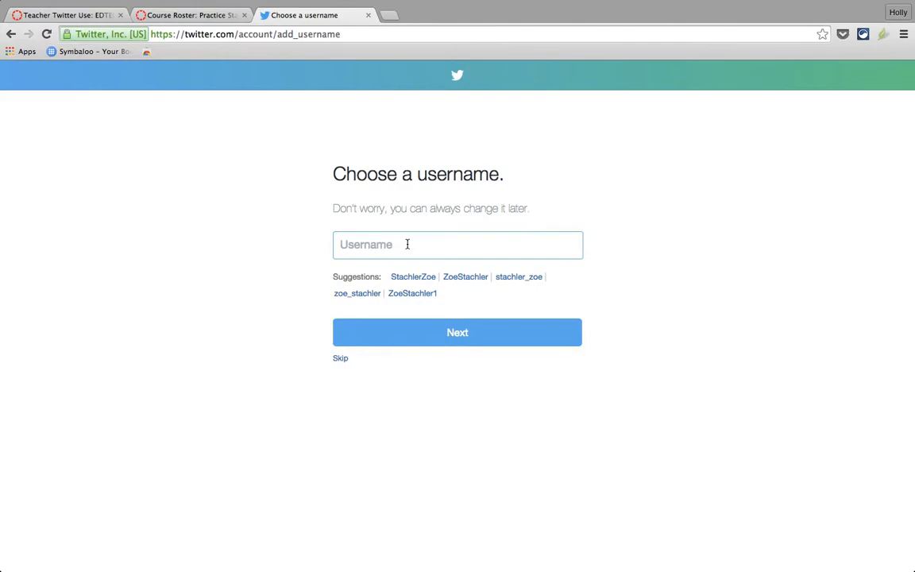
Enter a username, shortening it until marked available, and confirm it.
{"action": "type", "text": "Gymnas"}
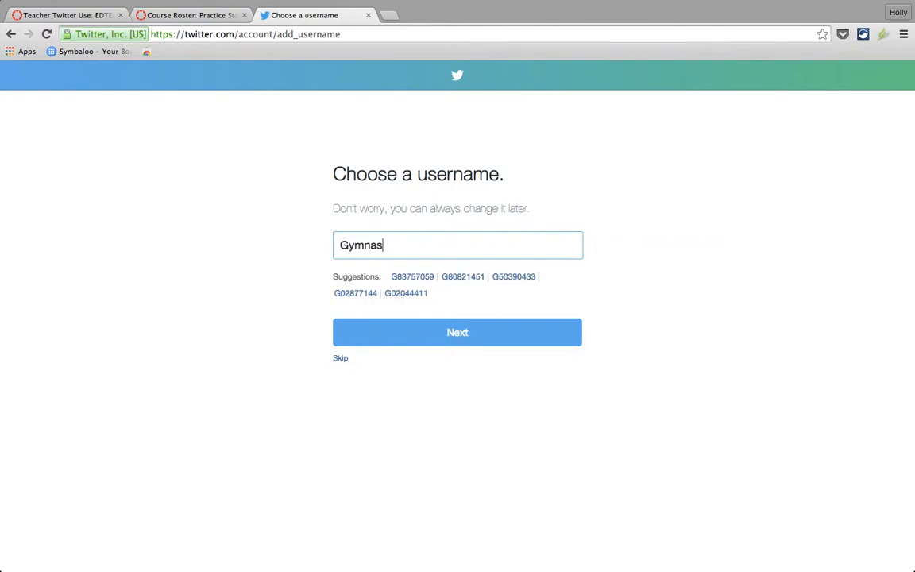
{"action": "type", "text": "t20"}
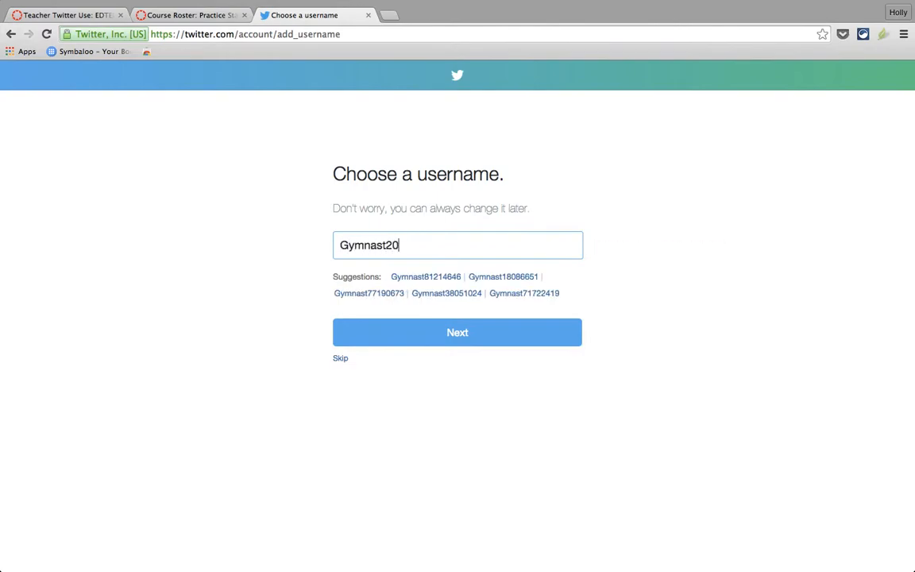
{"action": "type", "text": "06"}
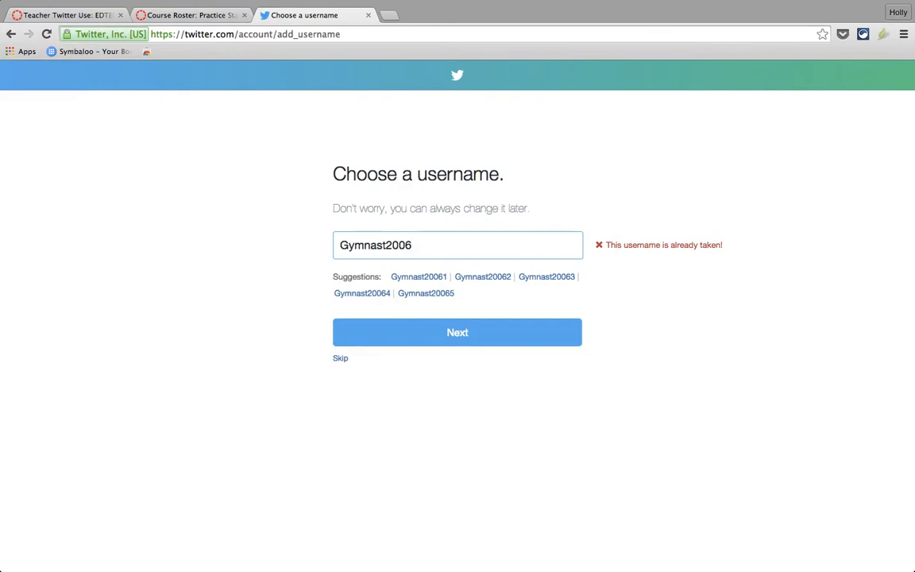
{"action": "key", "text": "BackSpace"}
{"action": "key", "text": "BackSpace"}
{"action": "key", "text": "BackSpace"}
{"action": "key", "text": "BackSpace"}
{"action": "type", "text": "Zoe"}
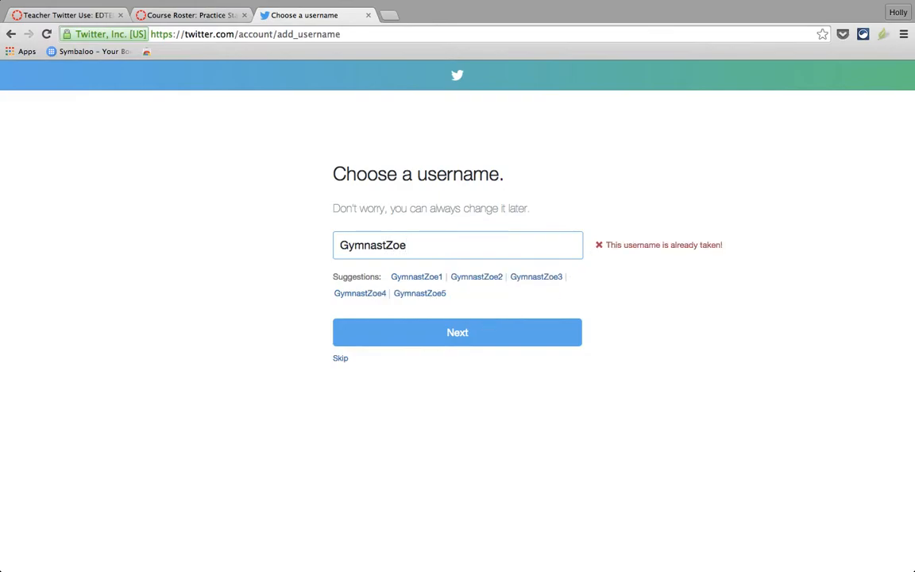
{"action": "type", "text": "S"}
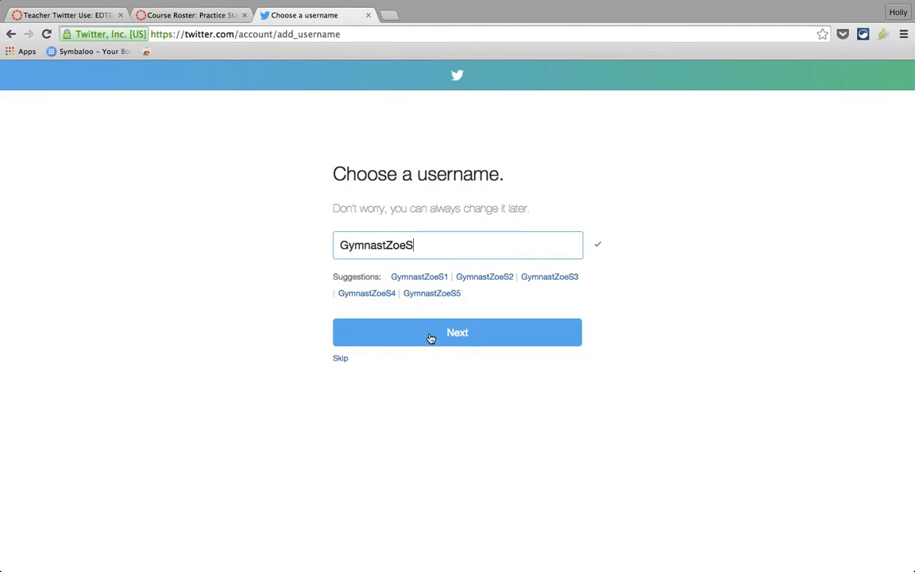
{"action": "left_click", "coordinate": [430, 333]}
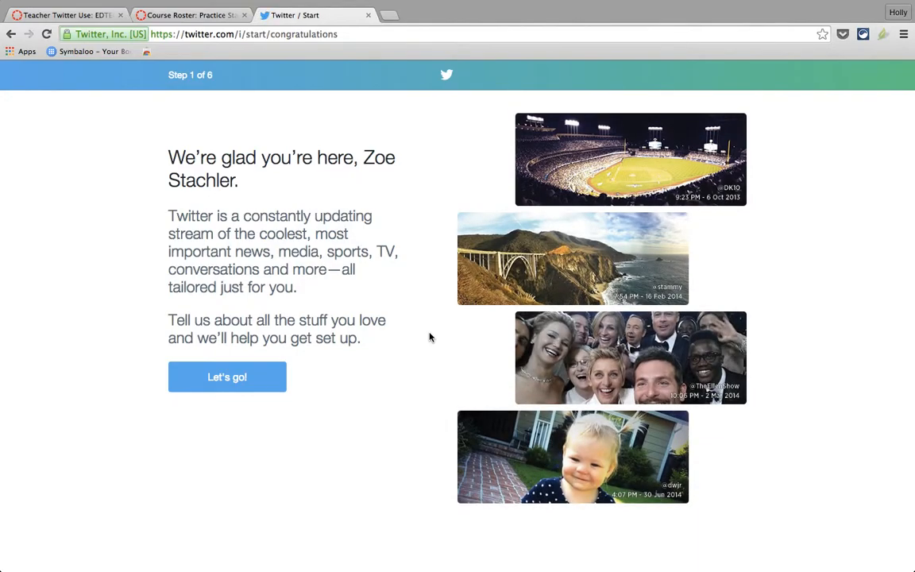
Begin setup, continue with Popular accounts as the interest, and review the Step 3 suggestions.
{"action": "left_click", "coordinate": [242, 379]}
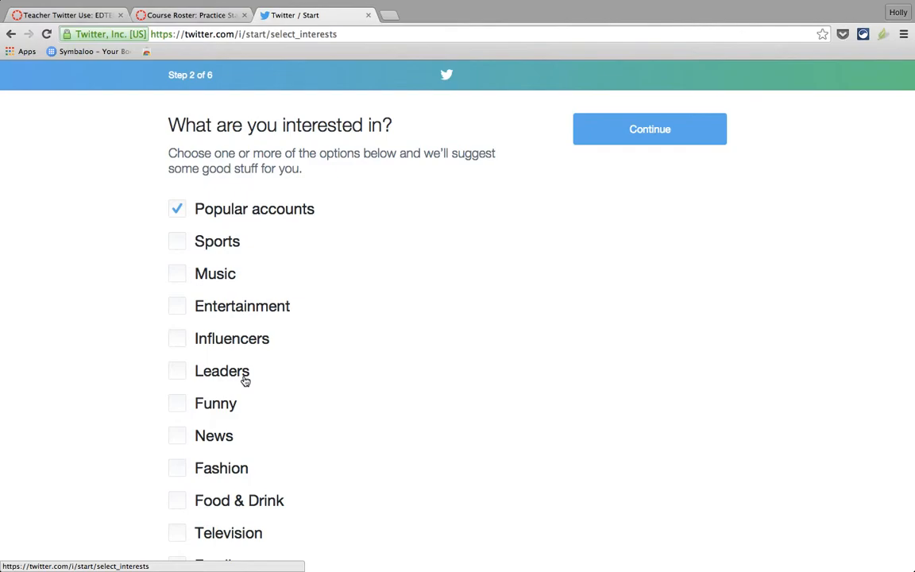
{"action": "scroll", "coordinate": [245, 381], "scroll_direction": "down", "scroll_amount": 5}
{"action": "scroll", "coordinate": [245, 381], "scroll_direction": "up", "scroll_amount": 5}
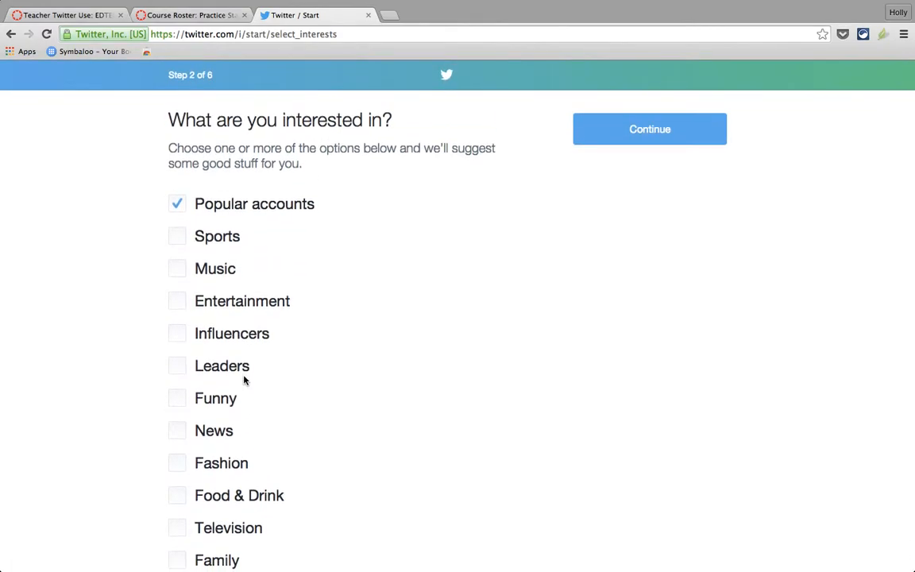
{"action": "left_click", "coordinate": [617, 136]}
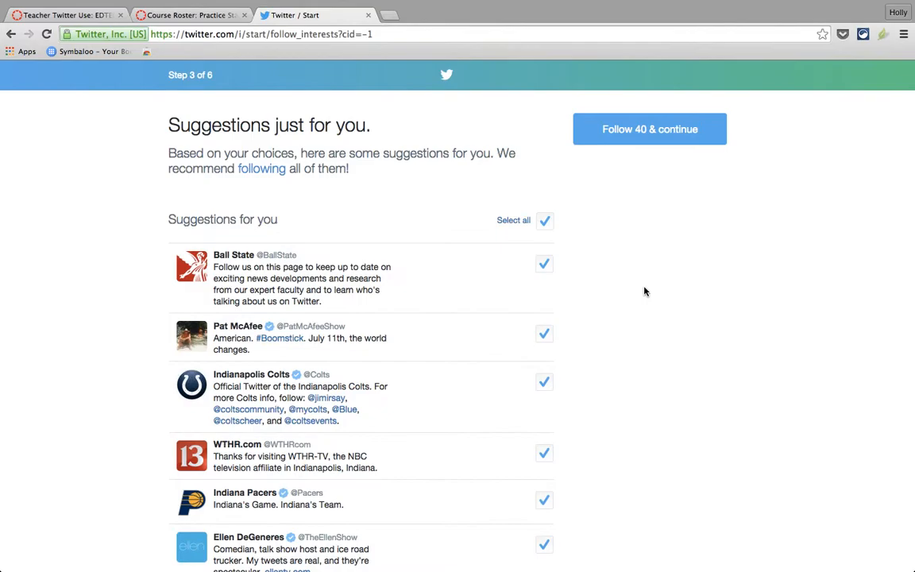
{"action": "scroll", "coordinate": [645, 291], "scroll_direction": "down", "scroll_amount": 5}
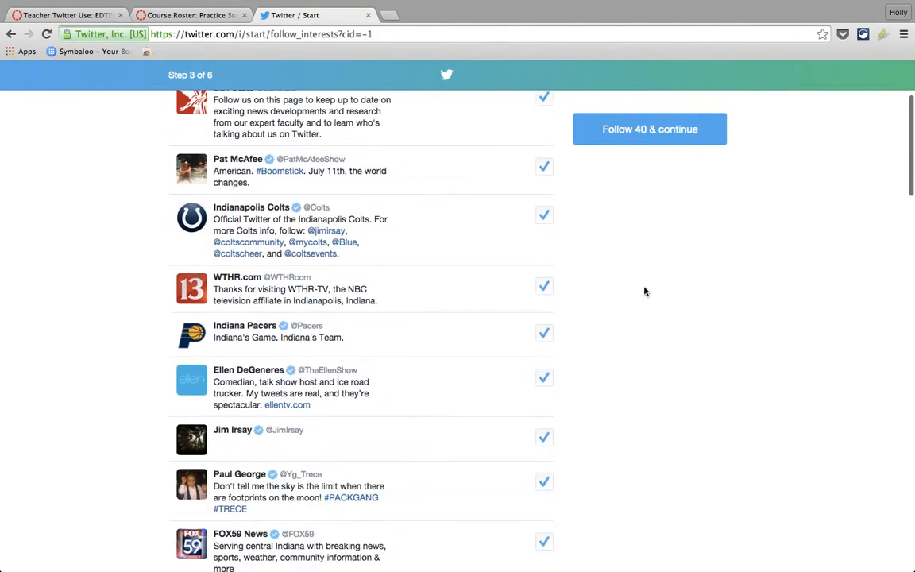
{"action": "scroll", "coordinate": [645, 292], "scroll_direction": "down", "scroll_amount": 10}
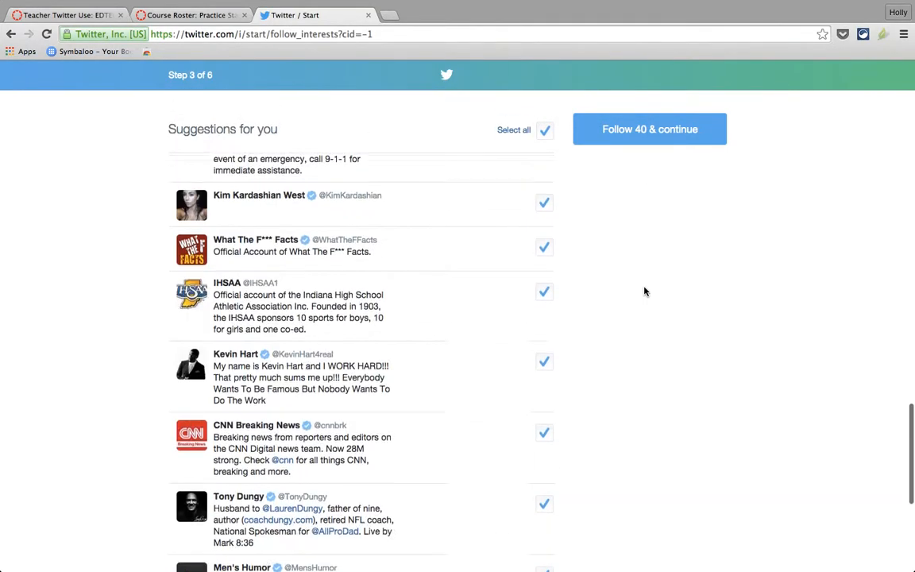
{"action": "scroll", "coordinate": [645, 291], "scroll_direction": "up", "scroll_amount": 15}
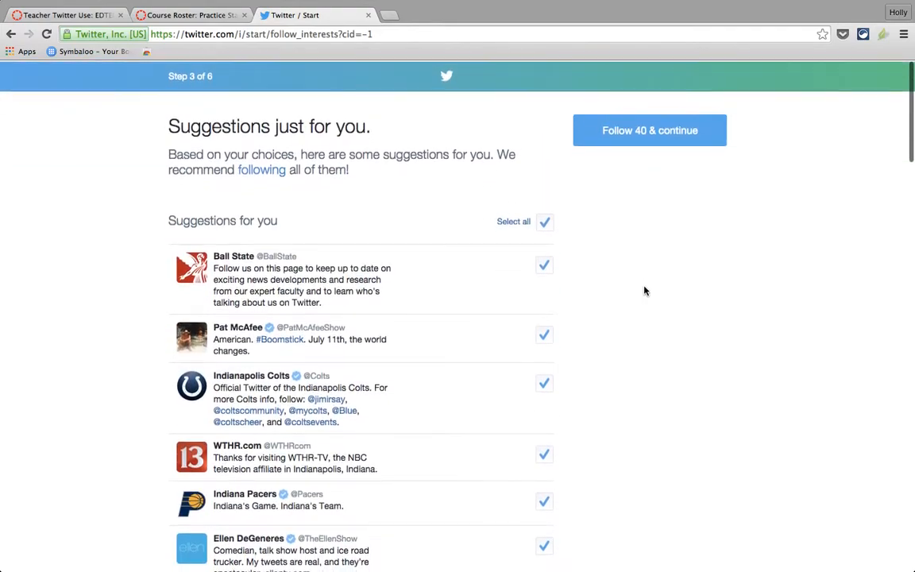
Deselect all suggested accounts and continue to Step 4, Customize your profile.
{"action": "left_click", "coordinate": [543, 221]}
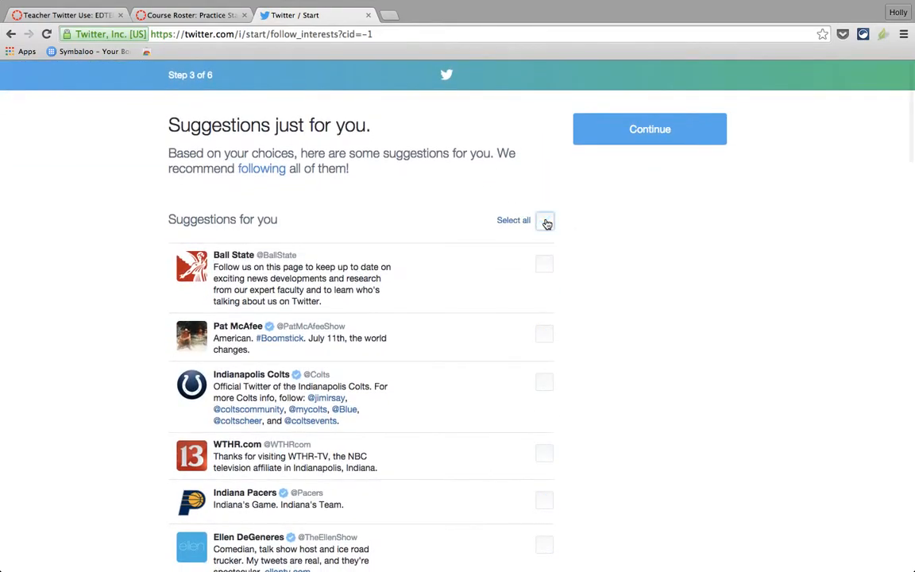
{"action": "left_click", "coordinate": [634, 130]}
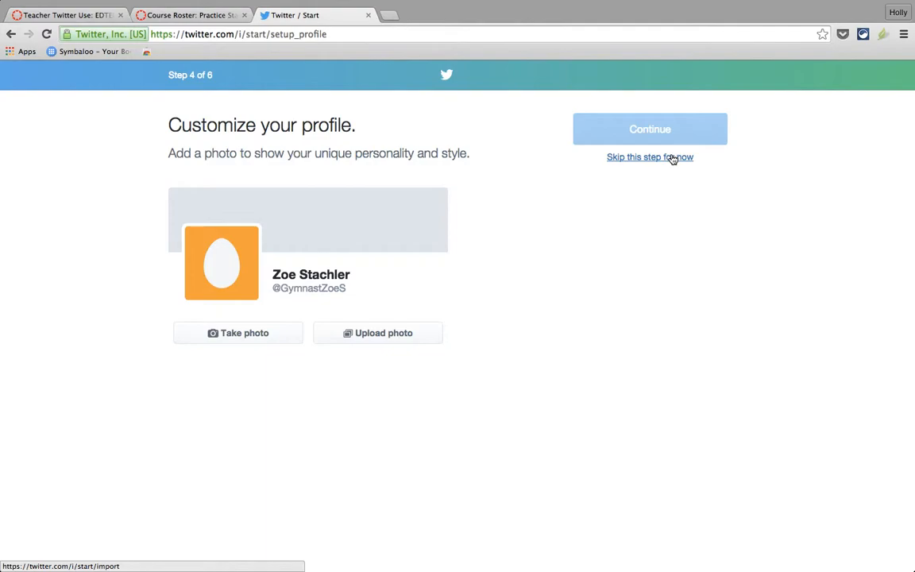
Skip both the profile photo and the Find people you know contact import steps.
{"action": "left_click", "coordinate": [673, 158]}
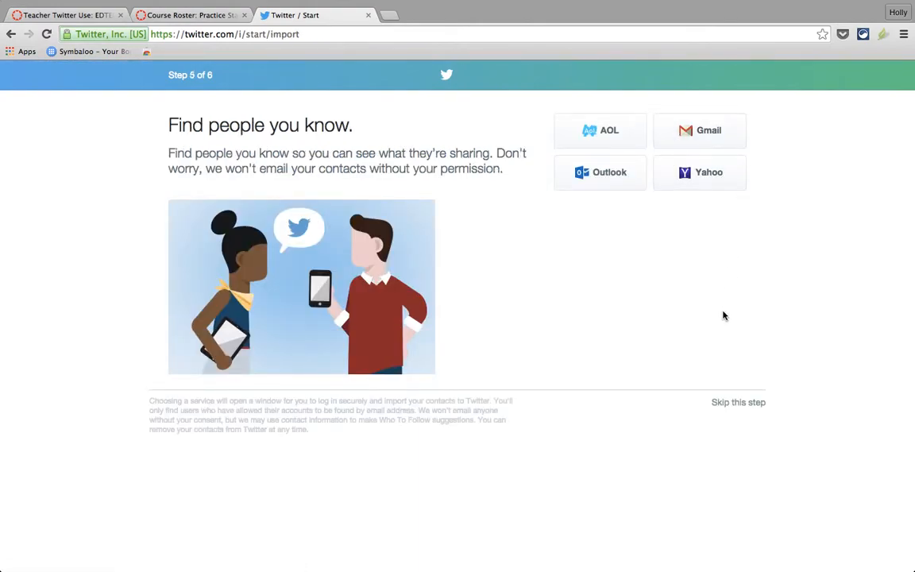
{"action": "left_click", "coordinate": [735, 403]}
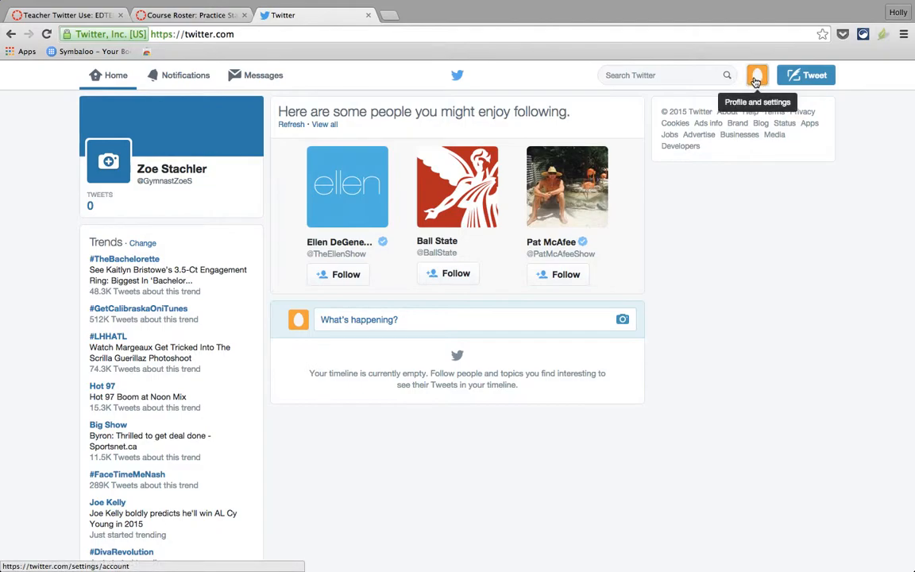
Open Settings from the avatar menu and look over language, time zone and content settings.
{"action": "left_click", "coordinate": [756, 81]}
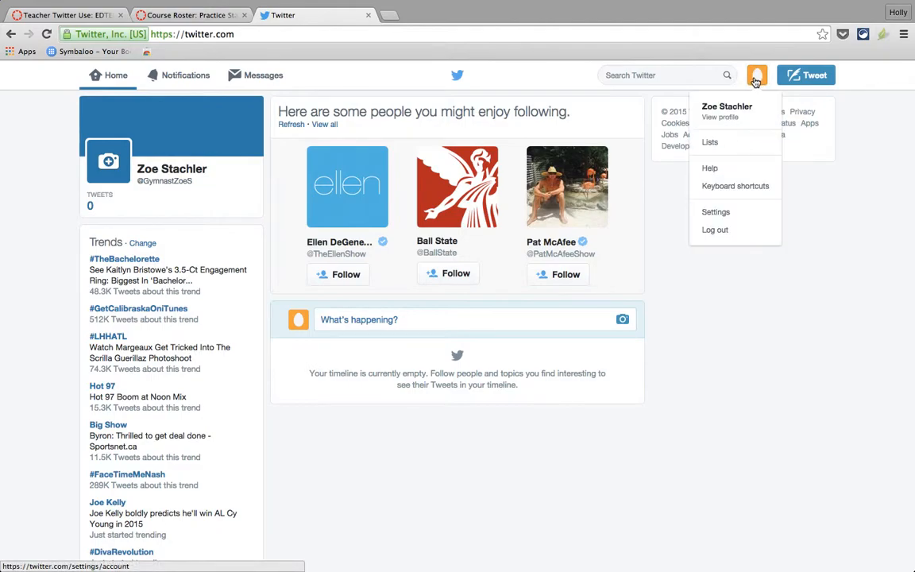
{"action": "left_click", "coordinate": [725, 213]}
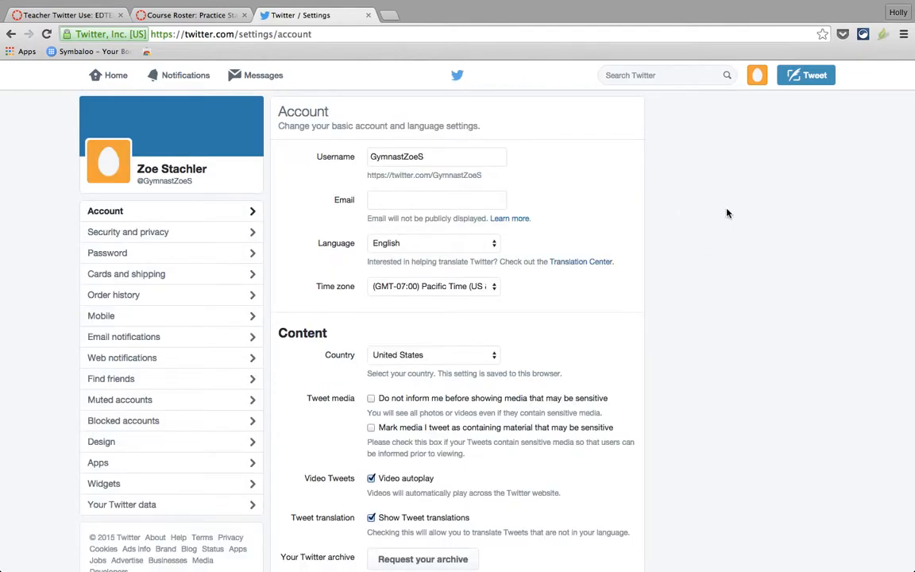
{"action": "scroll", "coordinate": [552, 216], "scroll_direction": "down", "scroll_amount": 3}
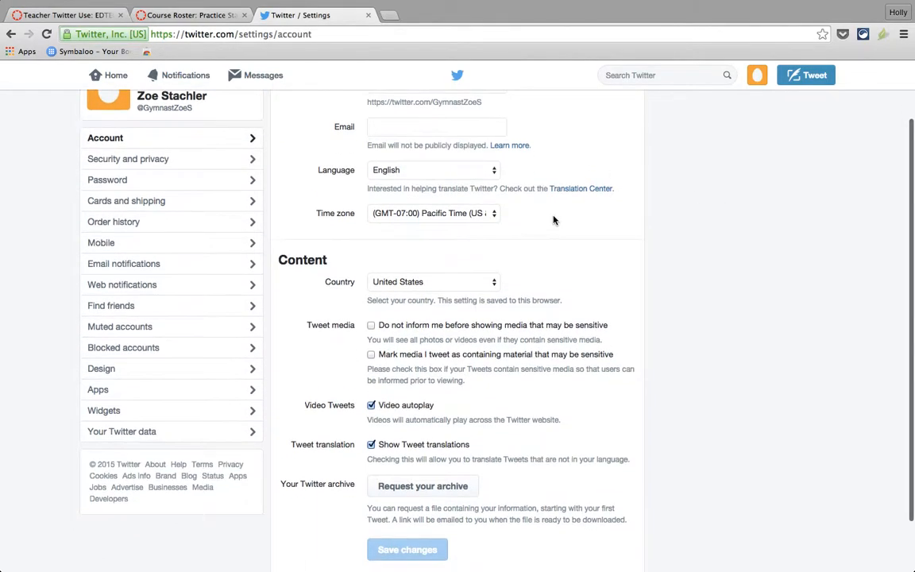
{"action": "scroll", "coordinate": [554, 220], "scroll_direction": "down", "scroll_amount": 2}
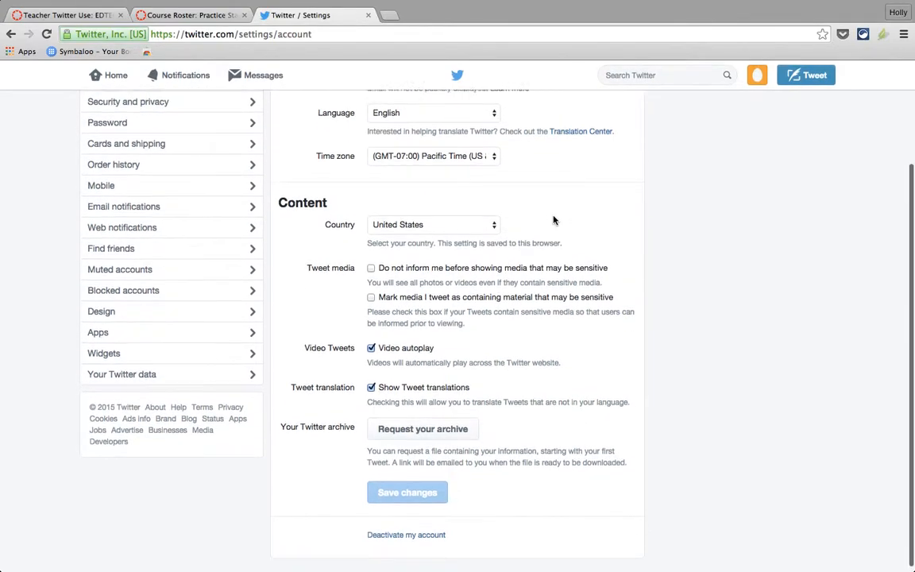
{"action": "scroll", "coordinate": [554, 220], "scroll_direction": "up", "scroll_amount": 5}
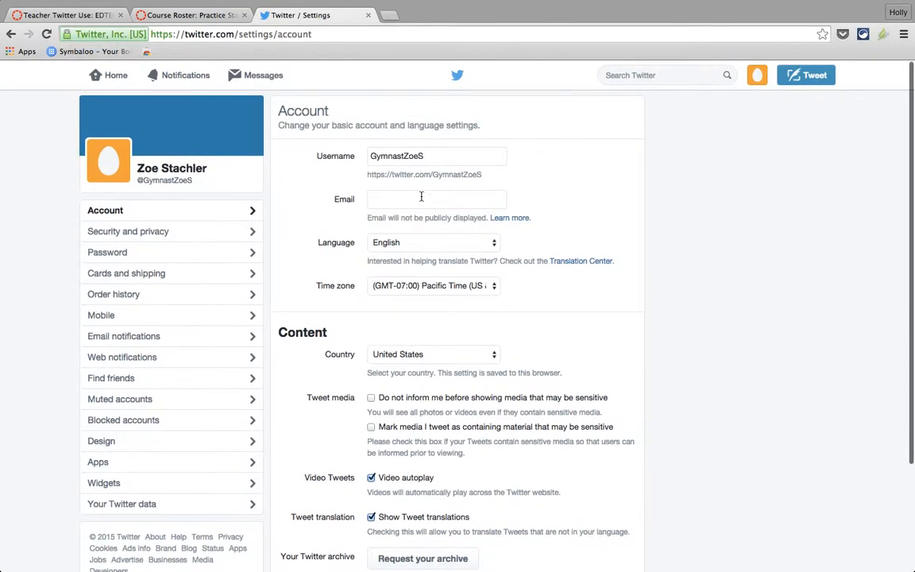
{"action": "scroll", "coordinate": [433, 303], "scroll_direction": "down", "scroll_amount": 2}
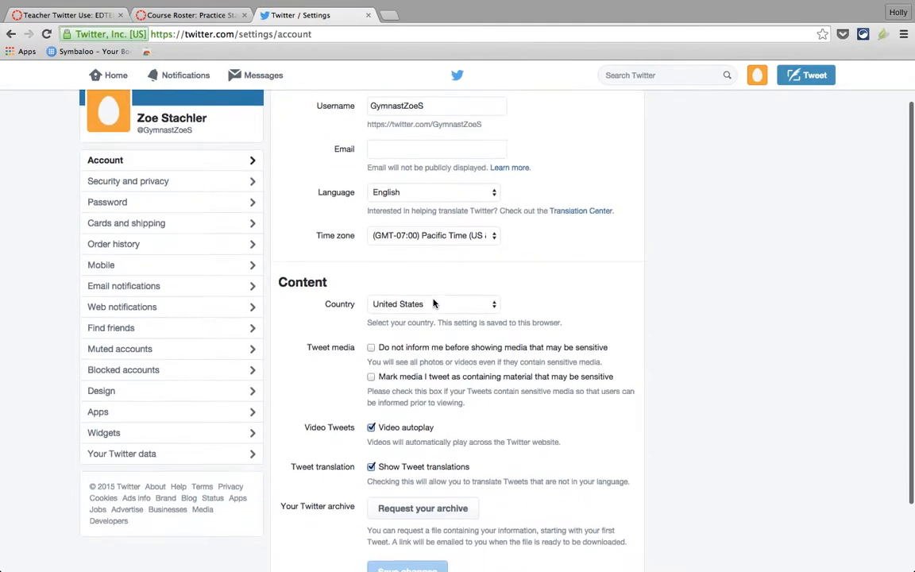
{"action": "scroll", "coordinate": [433, 303], "scroll_direction": "down", "scroll_amount": 2}
{"action": "scroll", "coordinate": [433, 302], "scroll_direction": "down", "scroll_amount": 2}
{"action": "scroll", "coordinate": [436, 322], "scroll_direction": "up", "scroll_amount": 2}
{"action": "scroll", "coordinate": [378, 322], "scroll_direction": "down", "scroll_amount": 2}
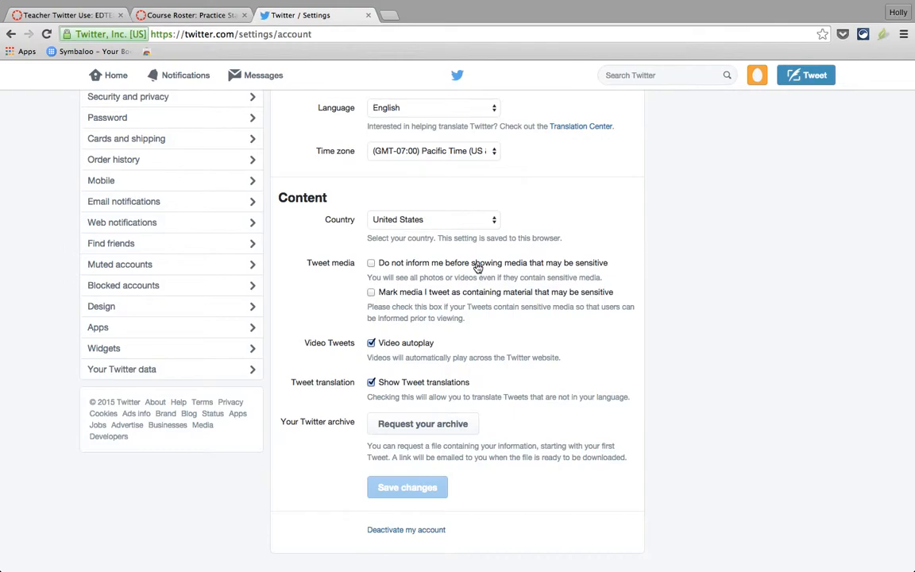
{"action": "scroll", "coordinate": [477, 267], "scroll_direction": "up", "scroll_amount": 4}
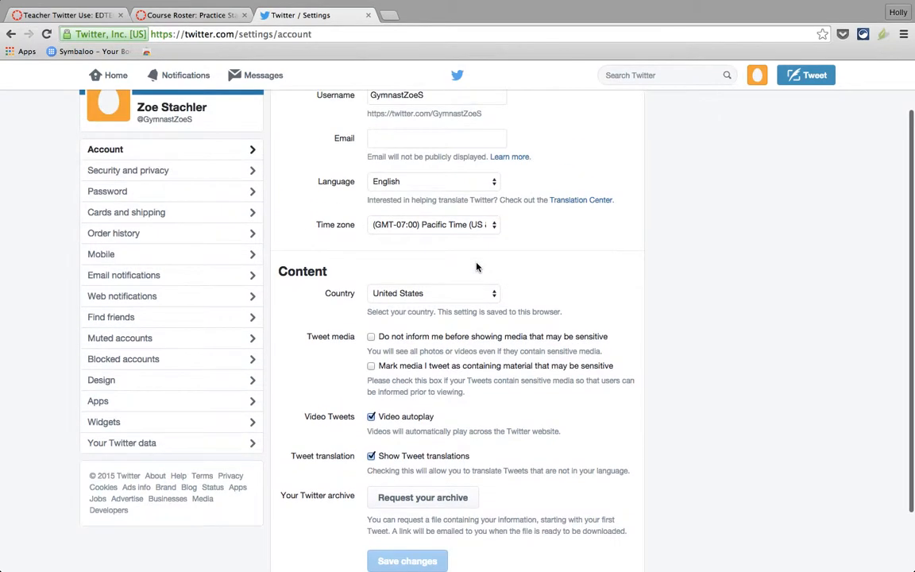
{"action": "left_click", "coordinate": [757, 77]}
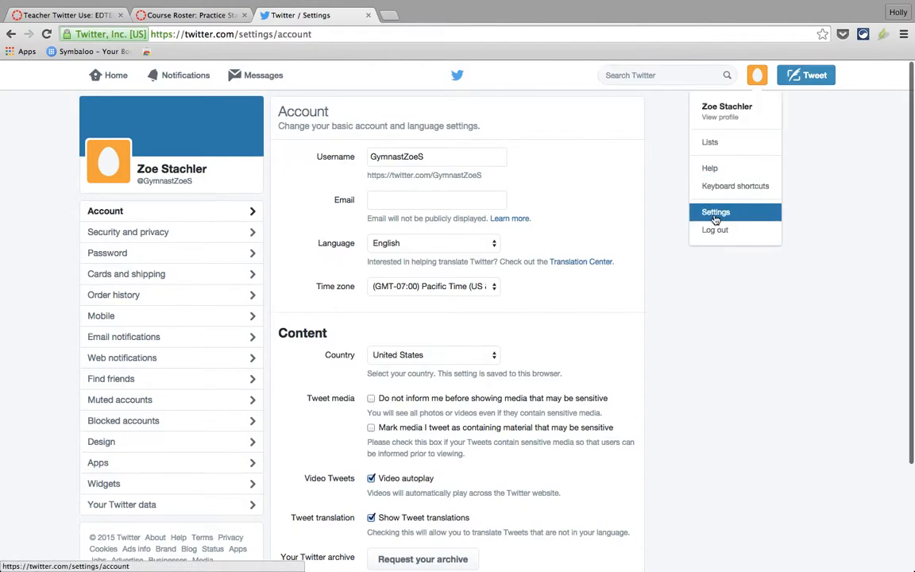
{"action": "scroll", "coordinate": [411, 319], "scroll_direction": "down", "scroll_amount": 1}
{"action": "scroll", "coordinate": [411, 319], "scroll_direction": "down", "scroll_amount": 4}
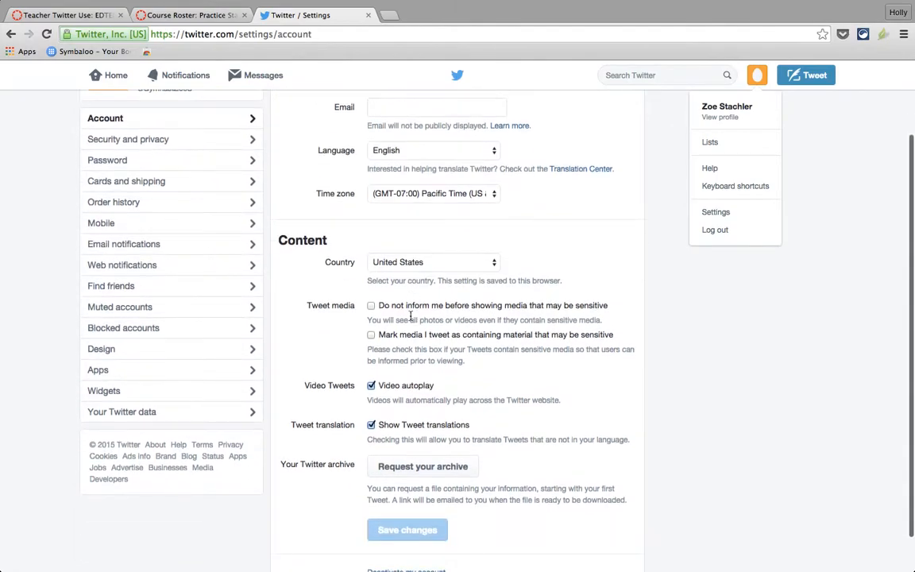
{"action": "scroll", "coordinate": [411, 316], "scroll_direction": "down", "scroll_amount": 1}
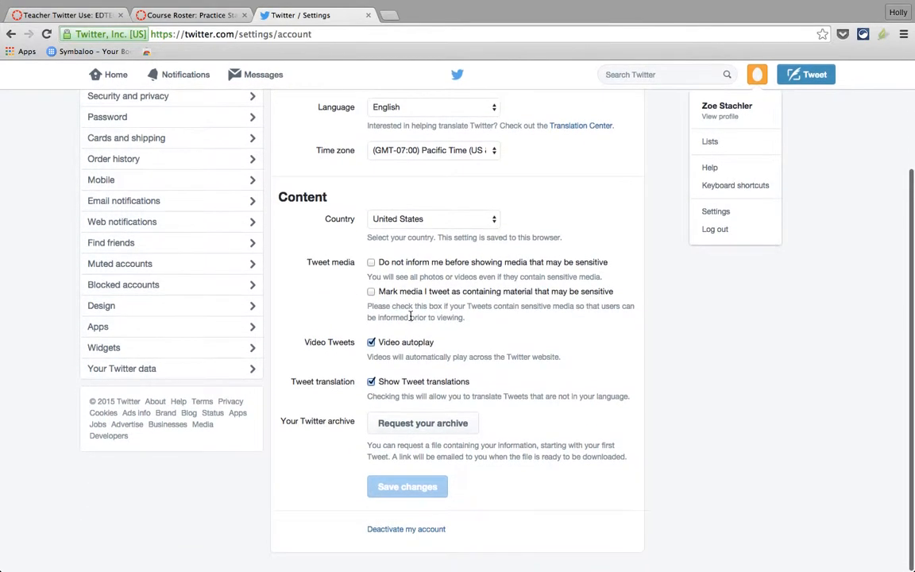
{"action": "scroll", "coordinate": [191, 319], "scroll_direction": "up", "scroll_amount": 4}
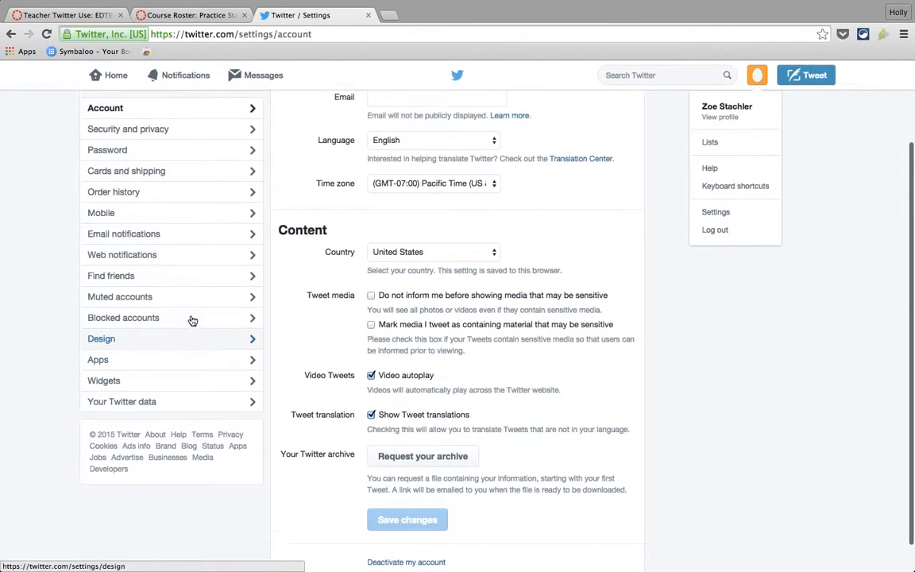
{"action": "scroll", "coordinate": [192, 320], "scroll_direction": "up", "scroll_amount": 1}
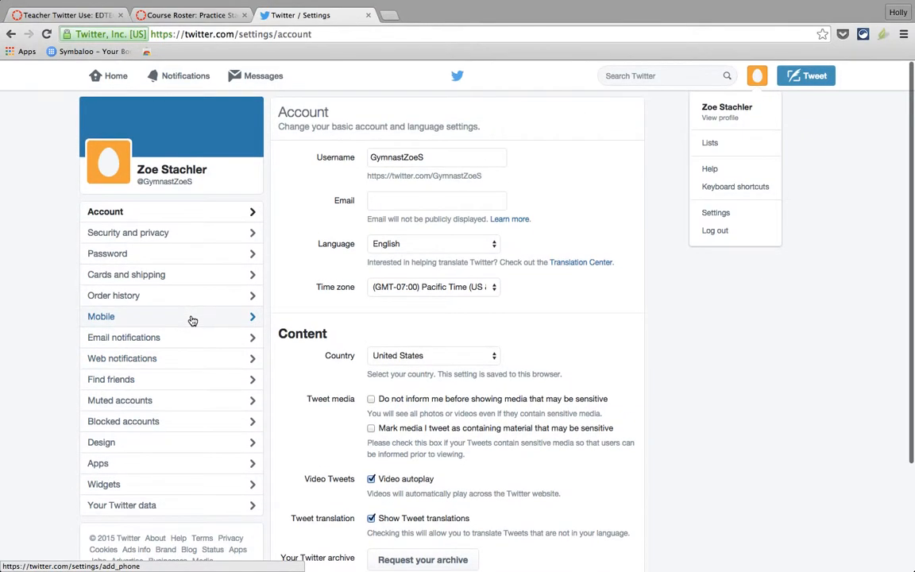
Turn on Protect my Tweets in the Security and privacy settings.
{"action": "left_click", "coordinate": [181, 235]}
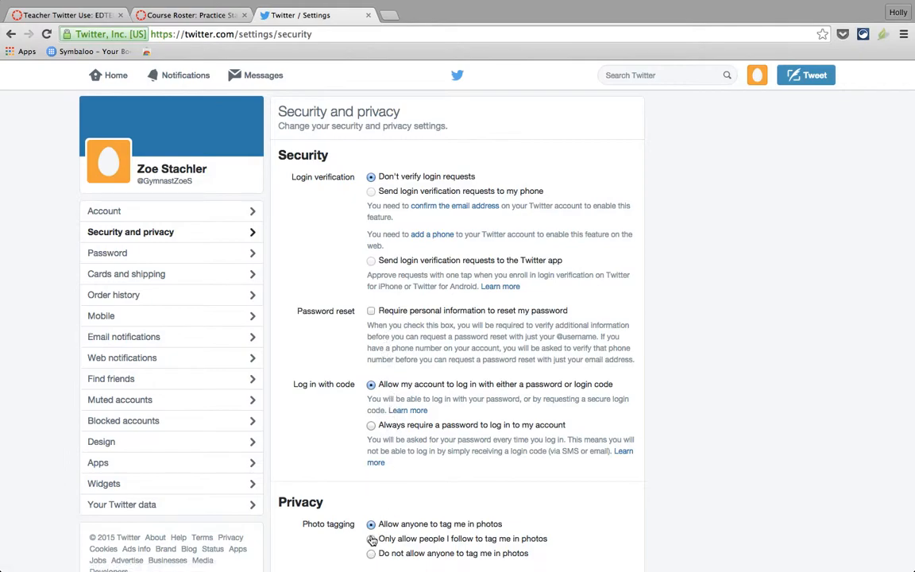
{"action": "scroll", "coordinate": [371, 541], "scroll_direction": "down", "scroll_amount": 1}
{"action": "scroll", "coordinate": [371, 540], "scroll_direction": "down", "scroll_amount": 3}
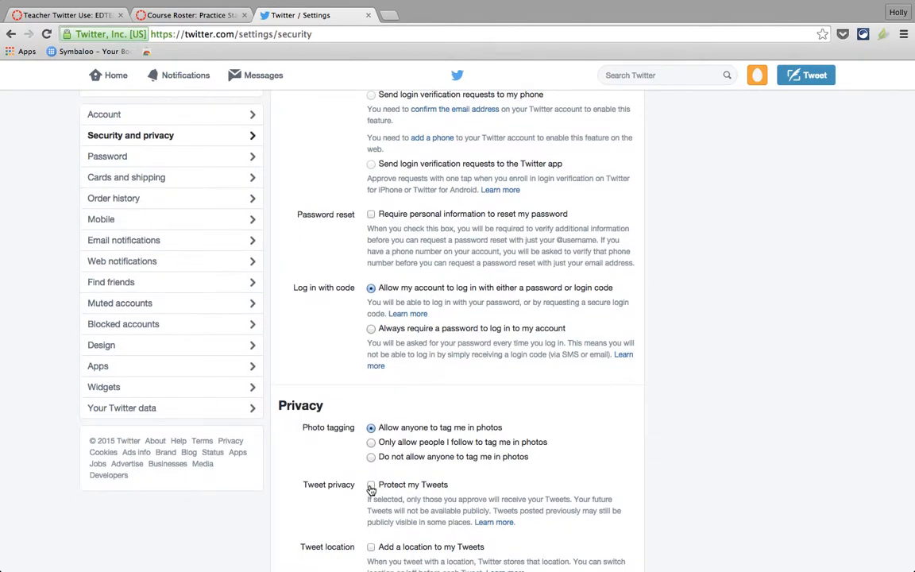
{"action": "left_click", "coordinate": [371, 487]}
Uncheck 'Let others find me by my email address' and review the remaining privacy options.
{"action": "scroll", "coordinate": [371, 491], "scroll_direction": "down", "scroll_amount": 3}
{"action": "scroll", "coordinate": [371, 490], "scroll_direction": "down", "scroll_amount": 2}
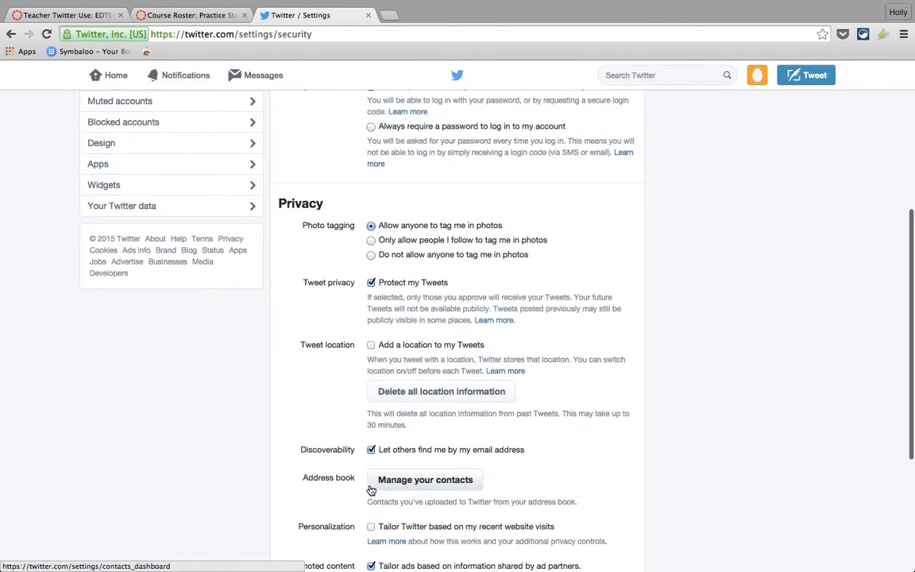
{"action": "scroll", "coordinate": [371, 490], "scroll_direction": "down", "scroll_amount": 1}
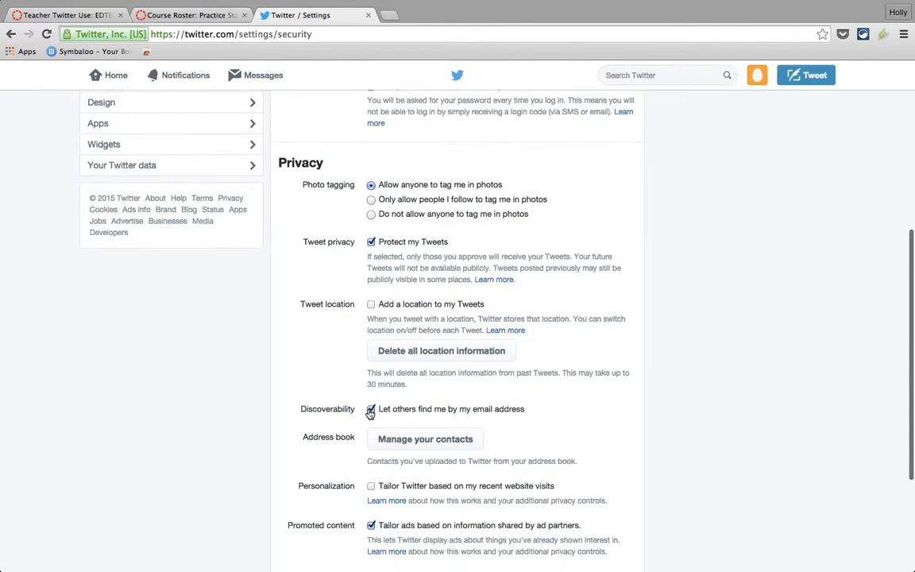
{"action": "left_click", "coordinate": [370, 411]}
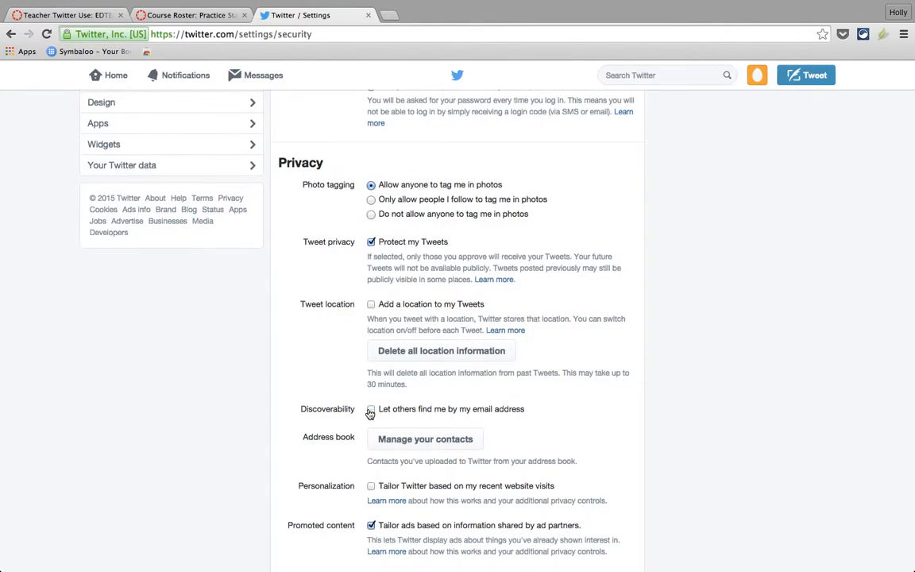
{"action": "scroll", "coordinate": [370, 413], "scroll_direction": "down", "scroll_amount": 2}
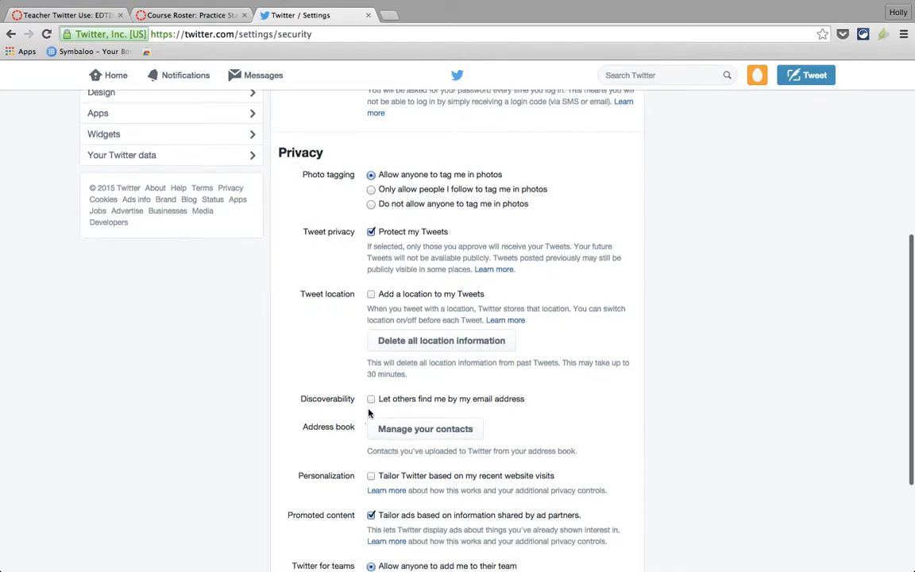
{"action": "scroll", "coordinate": [370, 413], "scroll_direction": "down", "scroll_amount": 2}
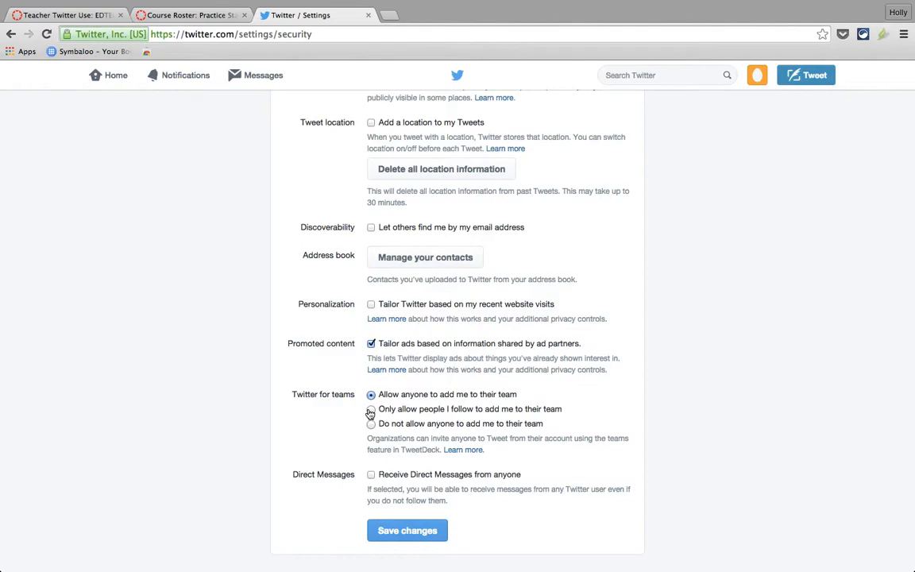
{"action": "scroll", "coordinate": [371, 413], "scroll_direction": "up", "scroll_amount": 5}
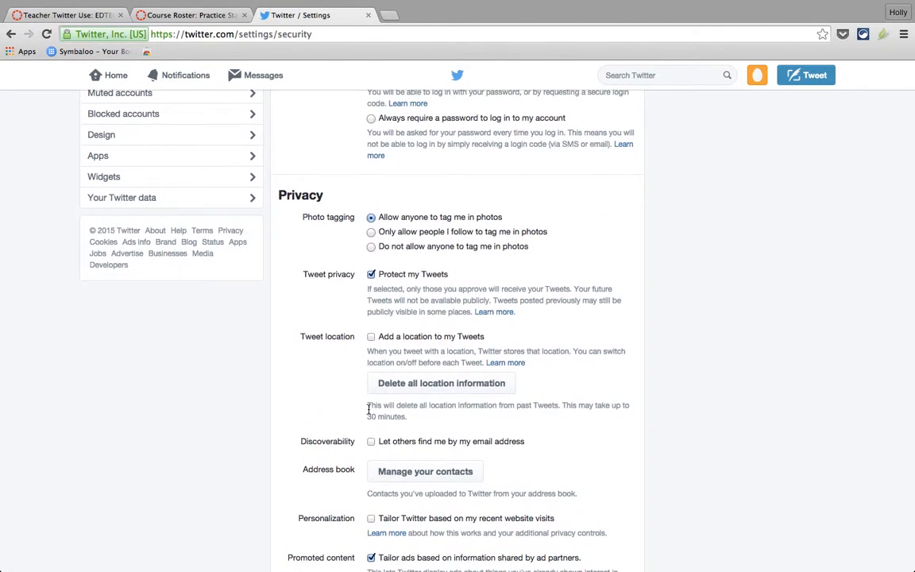
{"action": "scroll", "coordinate": [369, 410], "scroll_direction": "up", "scroll_amount": 6}
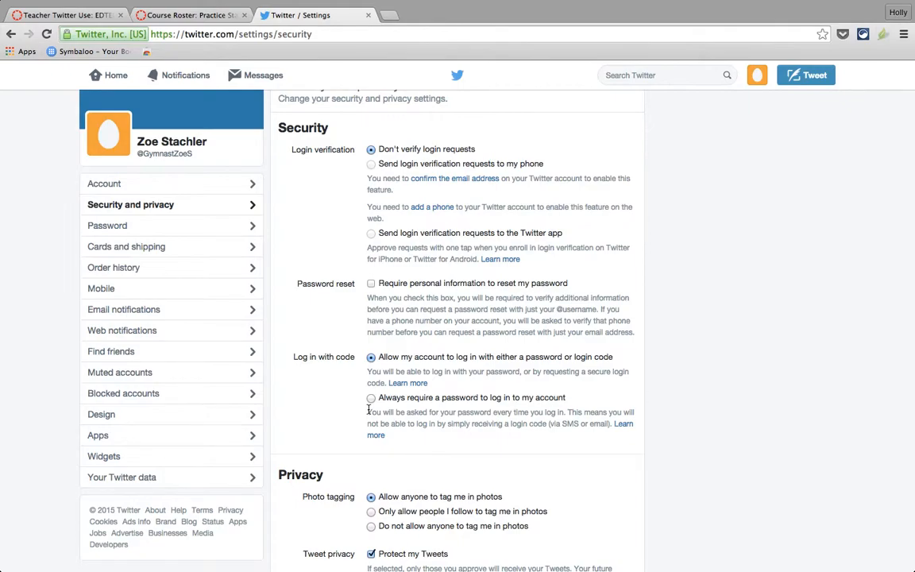
{"action": "scroll", "coordinate": [368, 409], "scroll_direction": "down", "scroll_amount": 3}
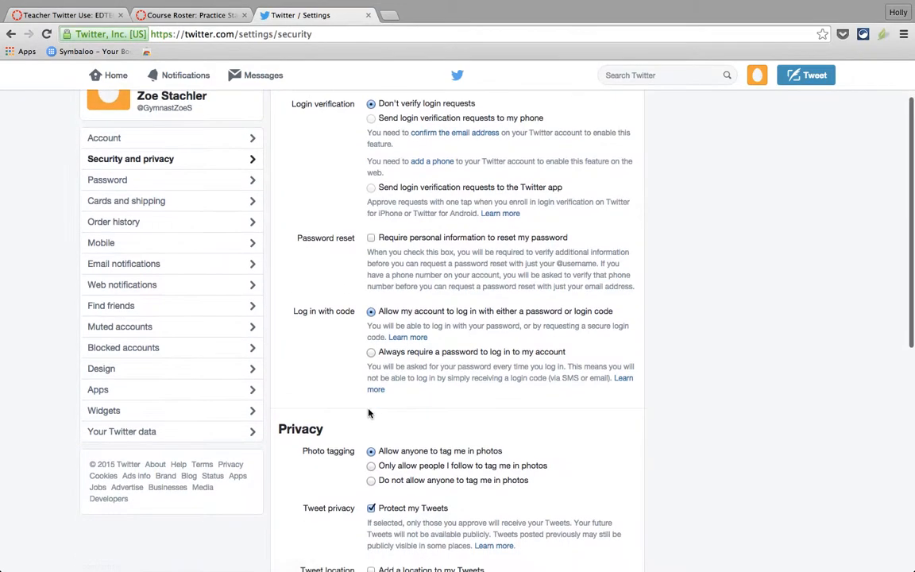
{"action": "scroll", "coordinate": [370, 413], "scroll_direction": "down", "scroll_amount": 2}
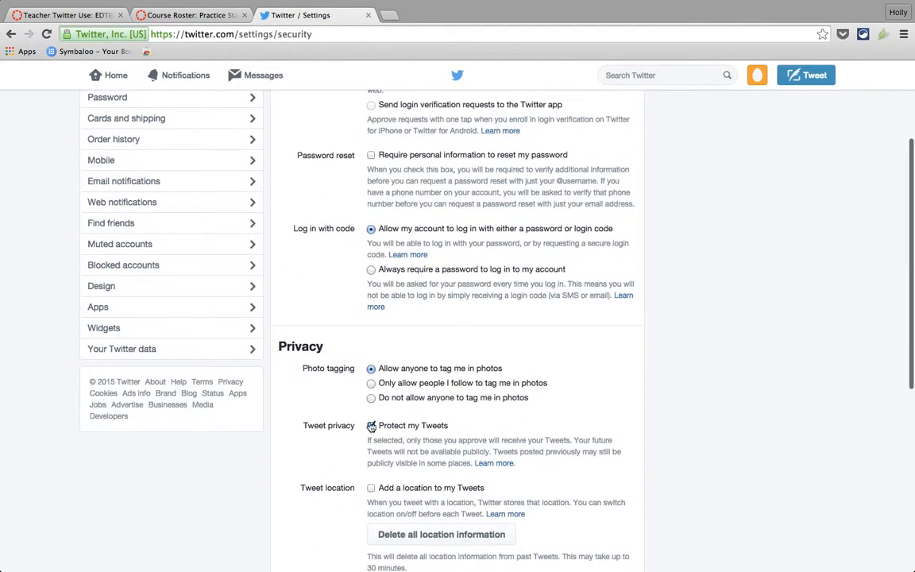
{"action": "scroll", "coordinate": [374, 429], "scroll_direction": "down", "scroll_amount": 10}
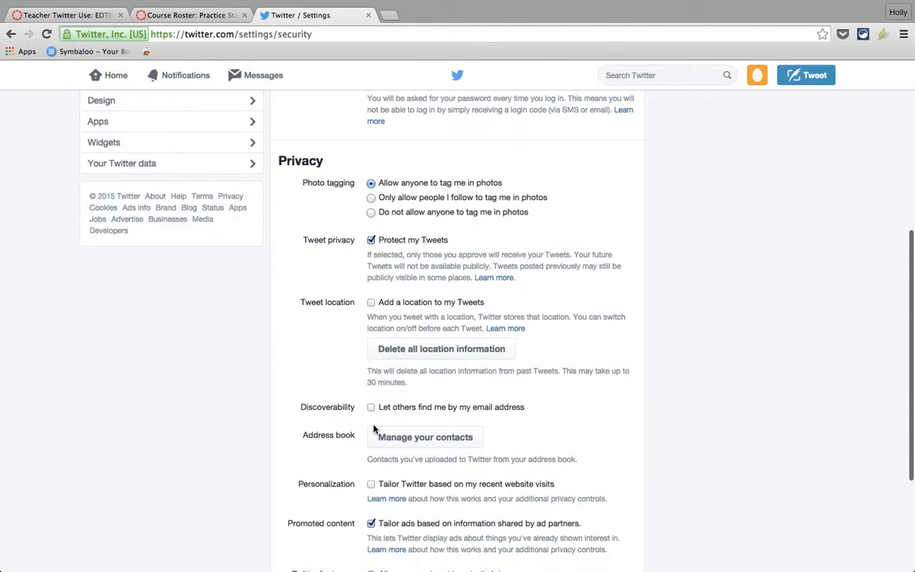
{"action": "left_click", "coordinate": [390, 530]}
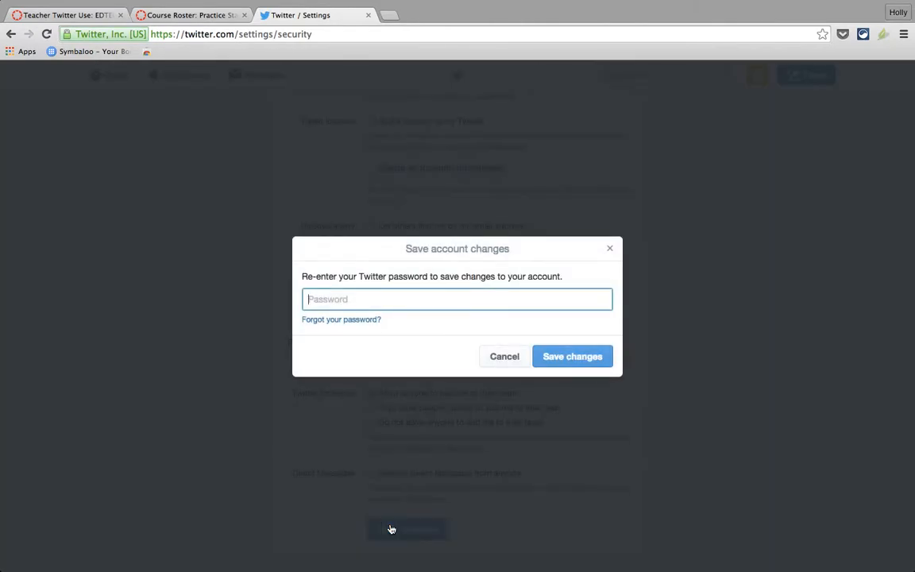
{"action": "type", "text": "••••••••"}
{"action": "key", "text": "BackSpace"}
{"action": "type", "text": "•••"}
{"action": "key", "text": "BackSpace"}
{"action": "key", "text": "BackSpace"}
{"action": "key", "text": "BackSpace"}
{"action": "key", "text": "BackSpace"}
{"action": "key", "text": "BackSpace"}
{"action": "key", "text": "BackSpace"}
{"action": "key", "text": "BackSpace"}
{"action": "key", "text": "BackSpace"}
{"action": "key", "text": "BackSpace"}
{"action": "key", "text": "BackSpace"}
{"action": "key", "text": "BackSpace"}
{"action": "type", "text": "••••••••••••"}
{"action": "left_click", "coordinate": [594, 357]}
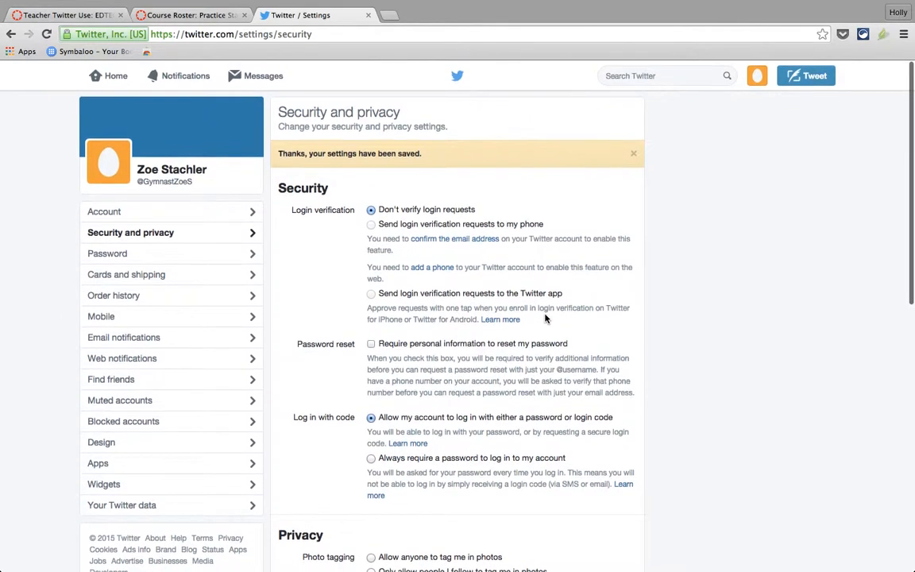
{"action": "left_click", "coordinate": [807, 77]}
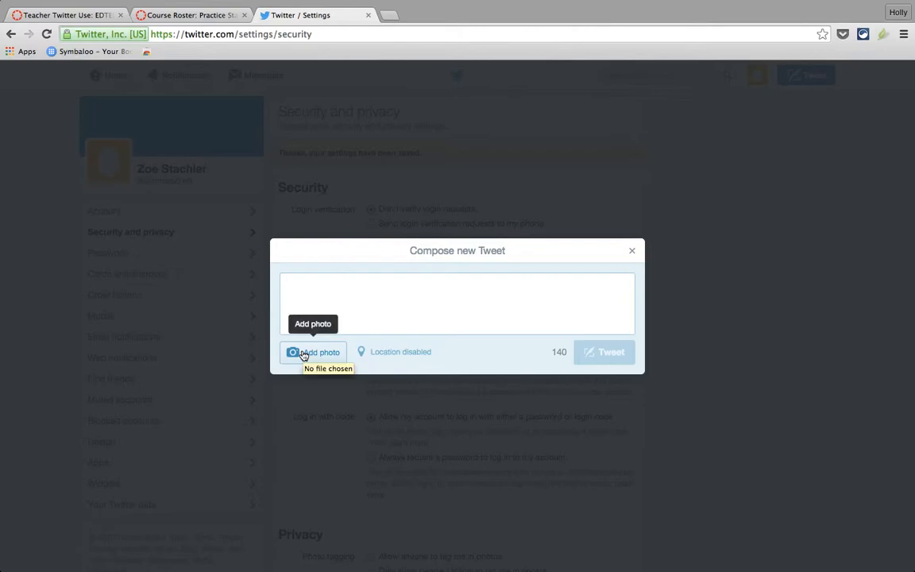
{"action": "left_click", "coordinate": [632, 253]}
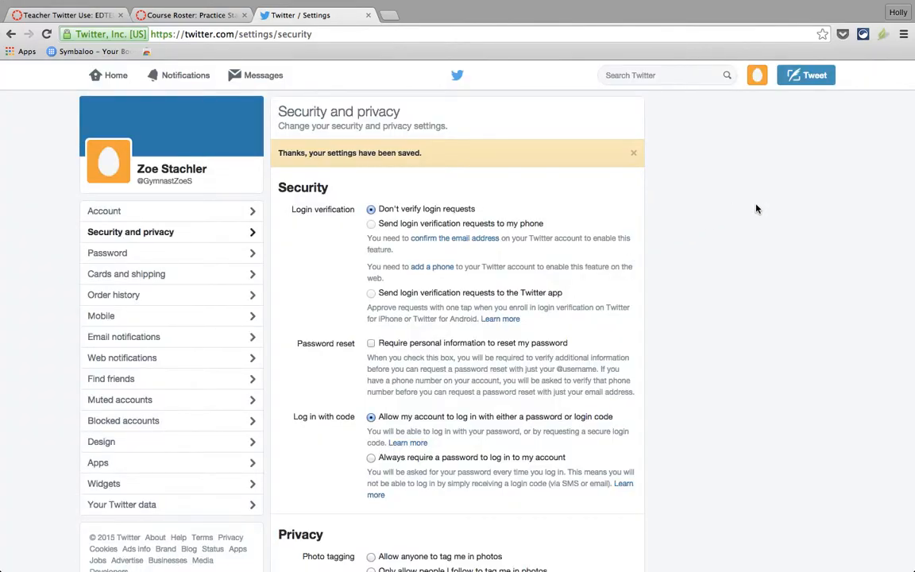
{"action": "left_click", "coordinate": [259, 78]}
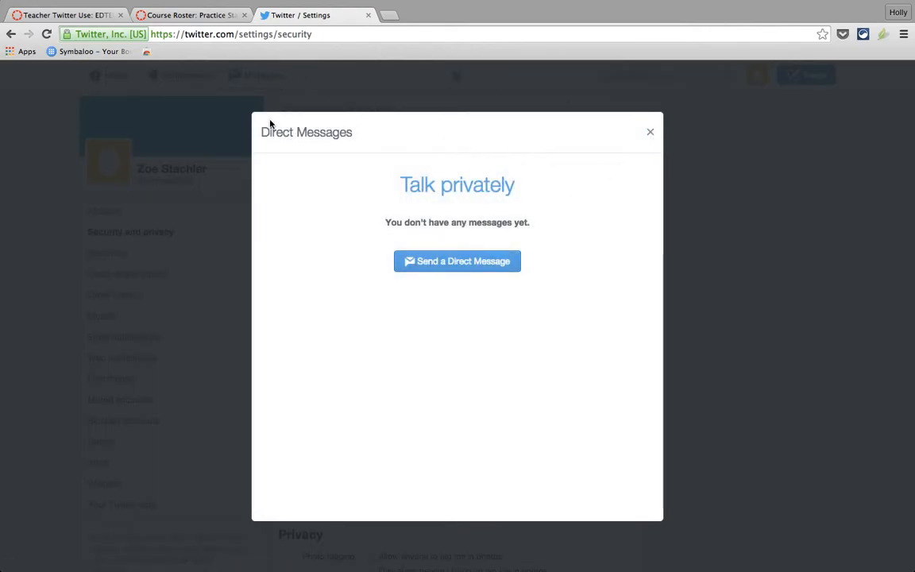
{"action": "left_click", "coordinate": [465, 264]}
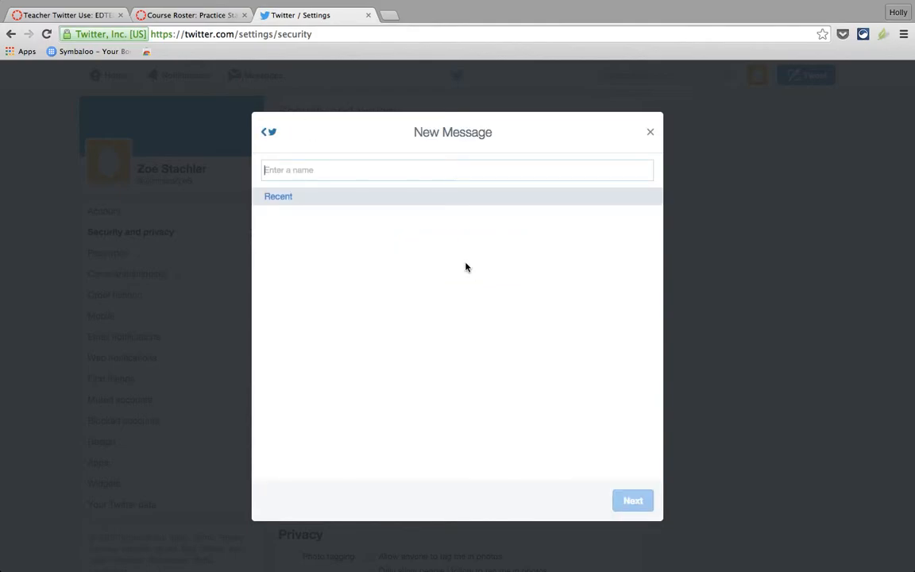
{"action": "left_click", "coordinate": [650, 133]}
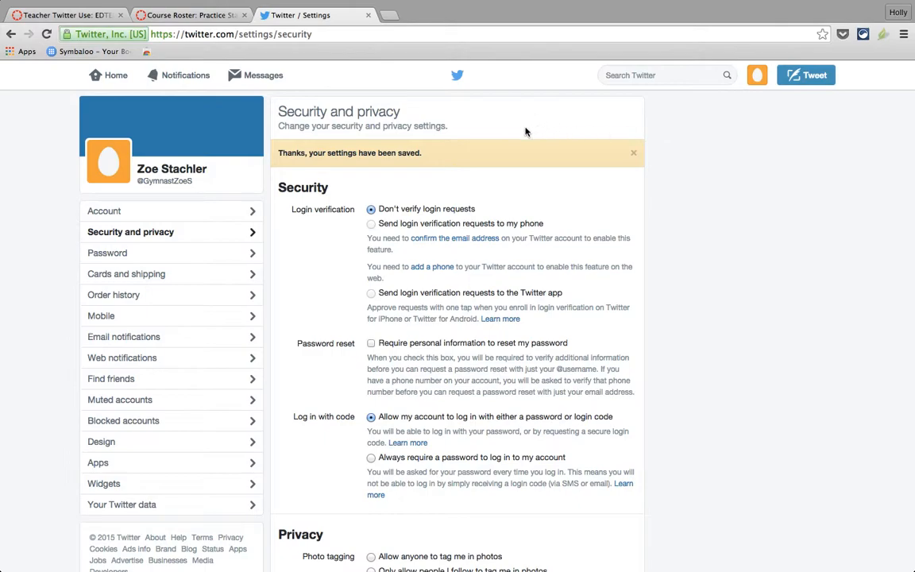
Search the educator by name, open her profile and follow it, raising followers to 1,058.
{"action": "left_click", "coordinate": [647, 74]}
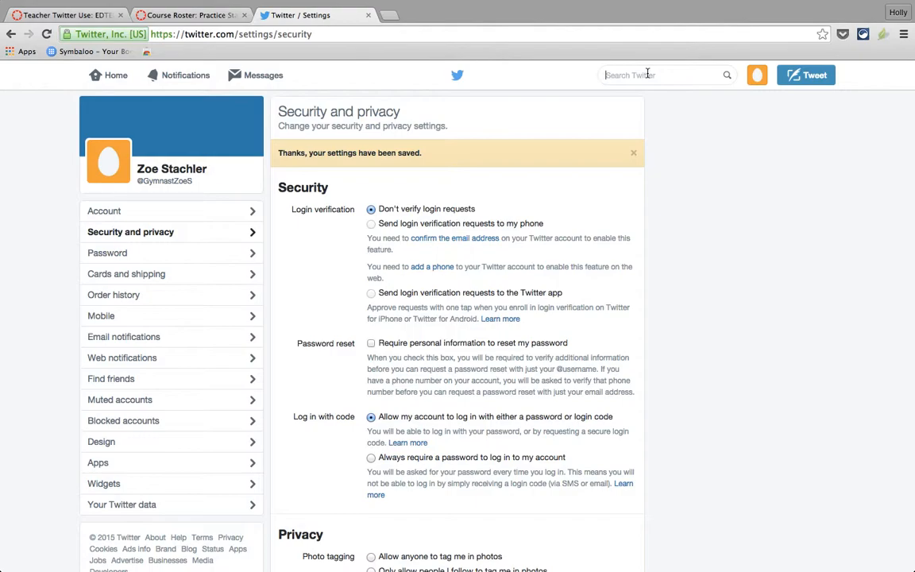
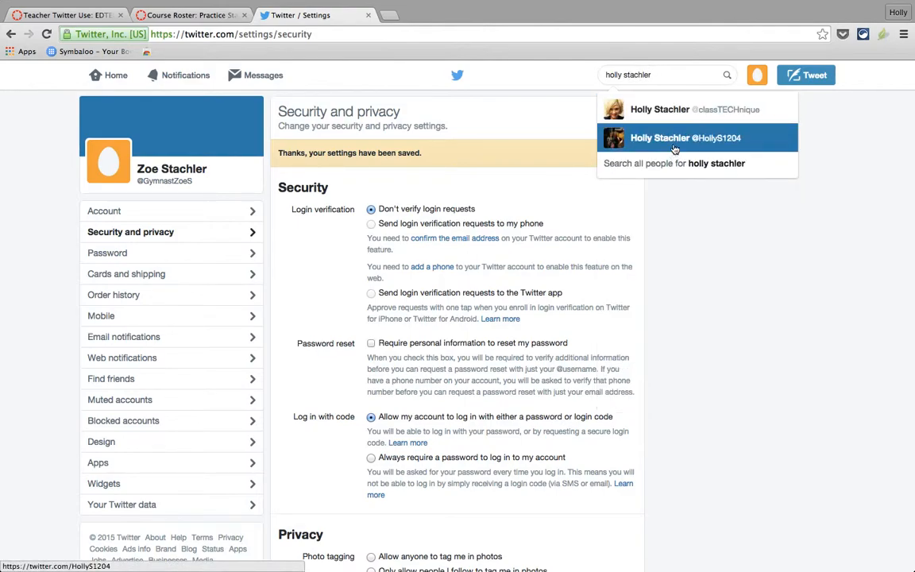
{"action": "left_click", "coordinate": [674, 110]}
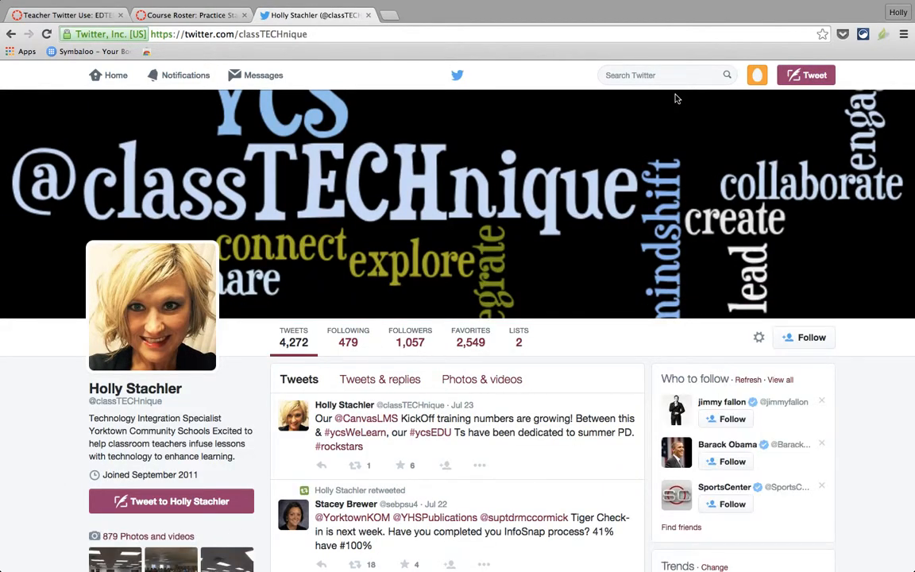
{"action": "left_click", "coordinate": [815, 340]}
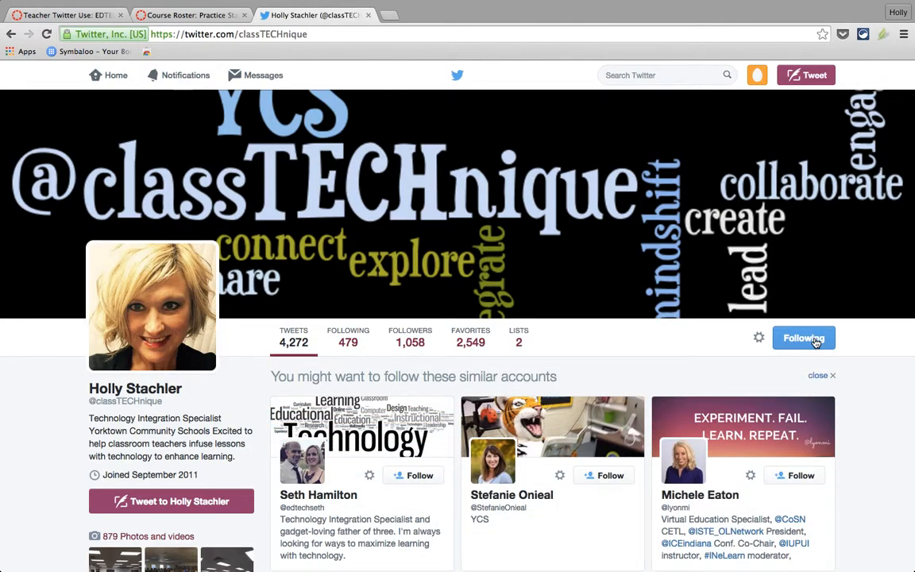
{"action": "scroll", "coordinate": [816, 342], "scroll_direction": "down", "scroll_amount": 3}
{"action": "scroll", "coordinate": [815, 341], "scroll_direction": "down", "scroll_amount": 2}
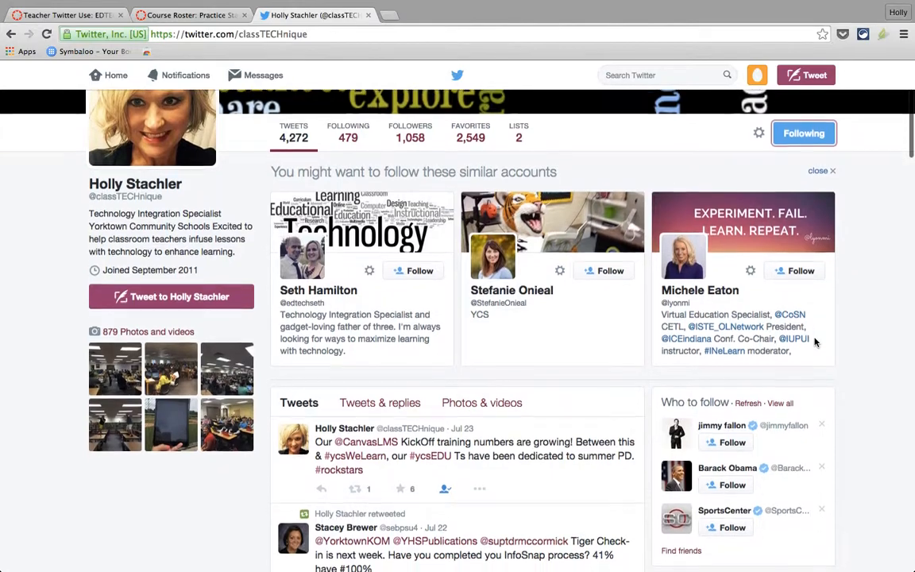
{"action": "scroll", "coordinate": [815, 342], "scroll_direction": "up", "scroll_amount": 1}
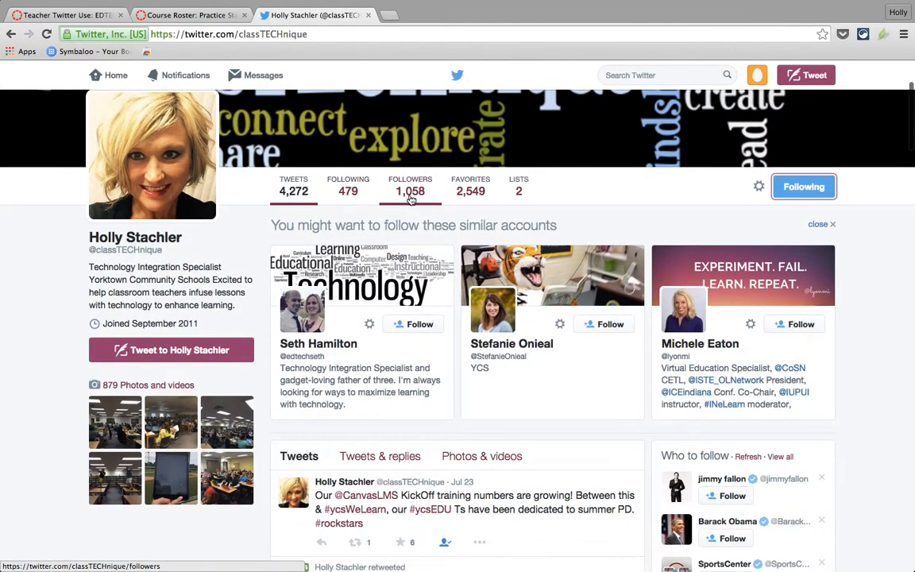
Open the specialist's list of 479 followed accounts and browse the teachers and principals in it.
{"action": "left_click", "coordinate": [352, 188]}
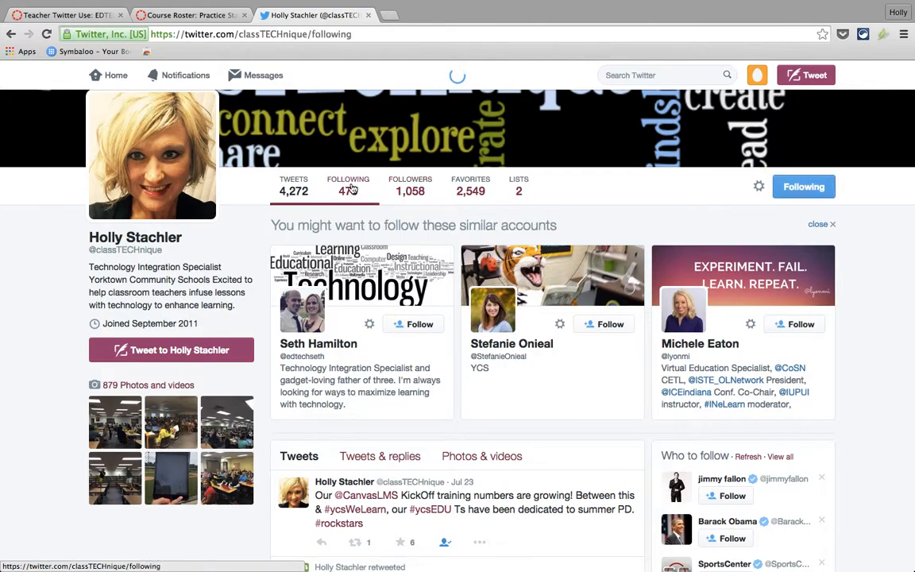
{"action": "scroll", "coordinate": [391, 338], "scroll_direction": "down", "scroll_amount": 10}
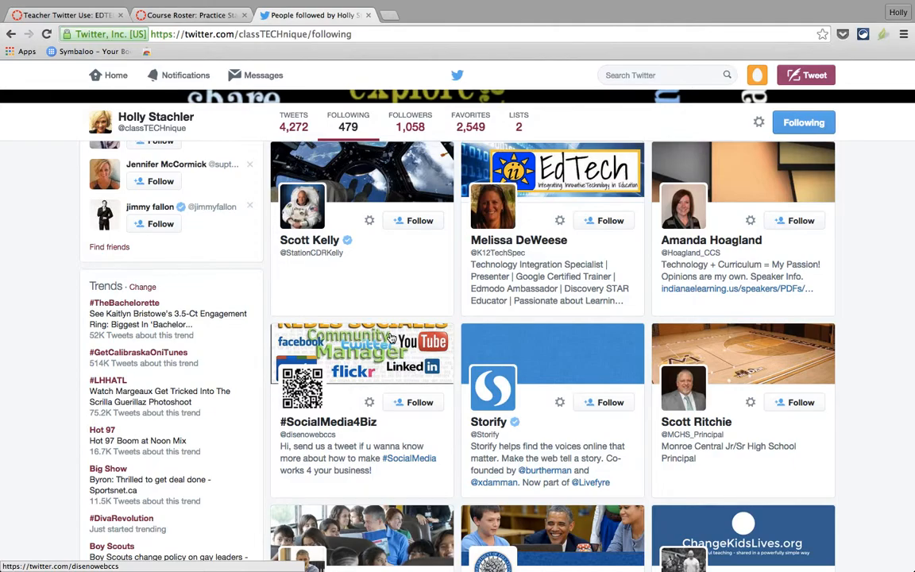
{"action": "scroll", "coordinate": [391, 338], "scroll_direction": "up", "scroll_amount": 10}
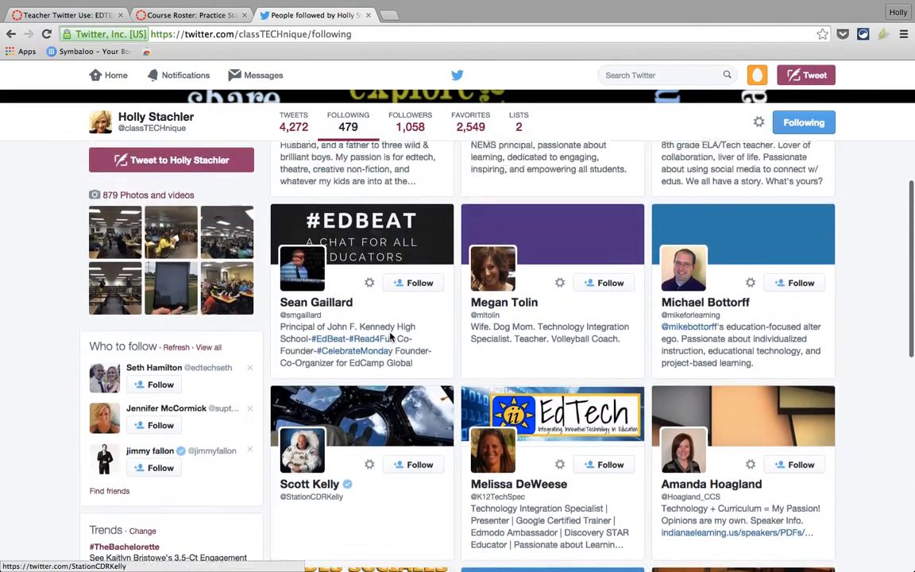
{"action": "scroll", "coordinate": [390, 333], "scroll_direction": "up", "scroll_amount": 4}
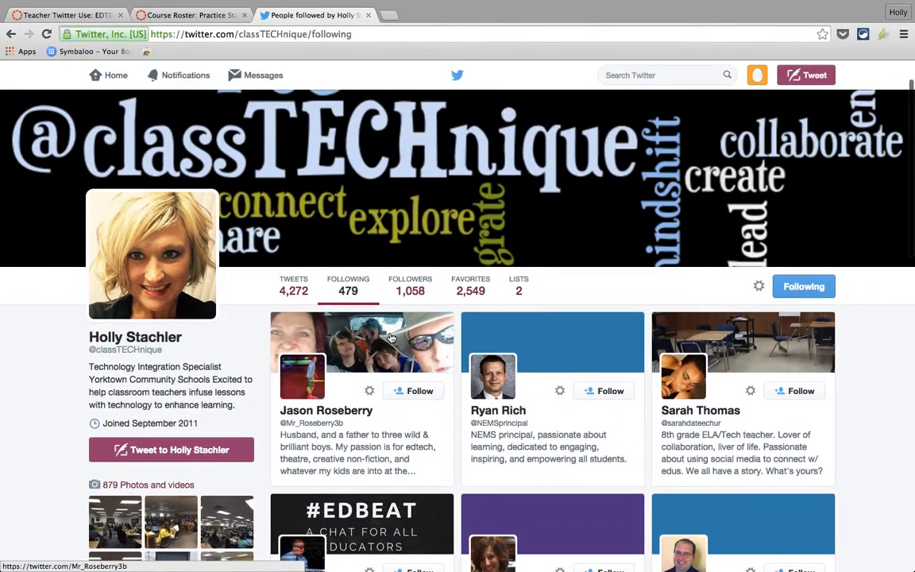
{"action": "scroll", "coordinate": [391, 337], "scroll_direction": "up", "scroll_amount": 1}
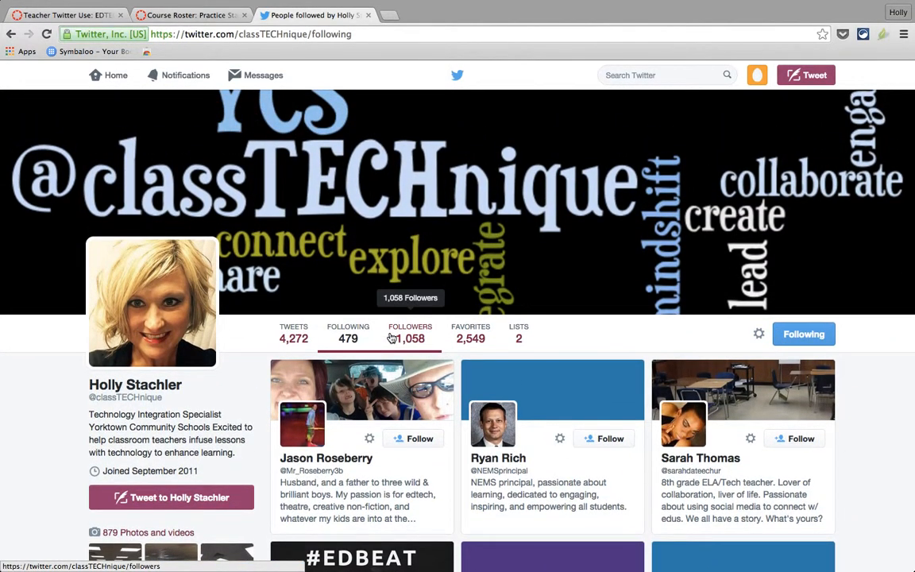
{"action": "scroll", "coordinate": [391, 337], "scroll_direction": "up", "scroll_amount": 1}
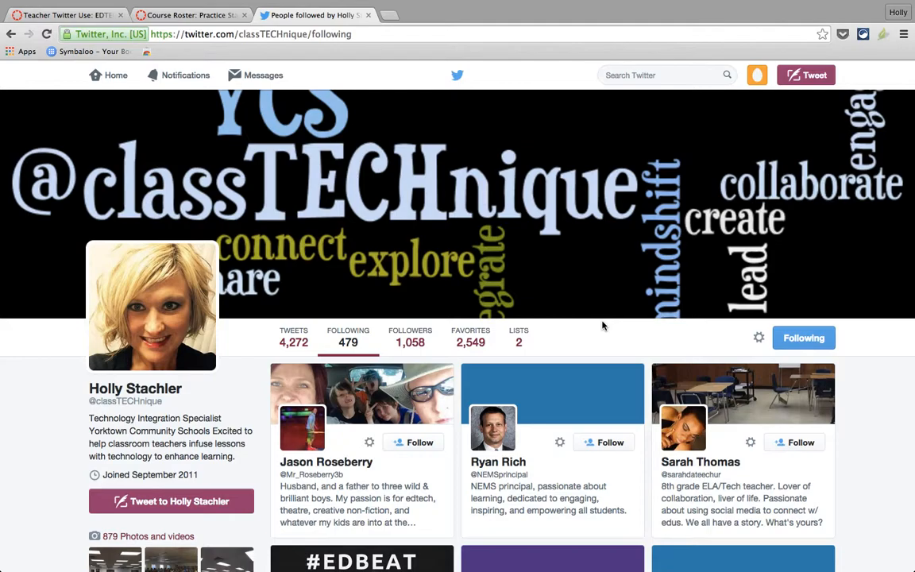
{"action": "scroll", "coordinate": [602, 325], "scroll_direction": "down", "scroll_amount": 3}
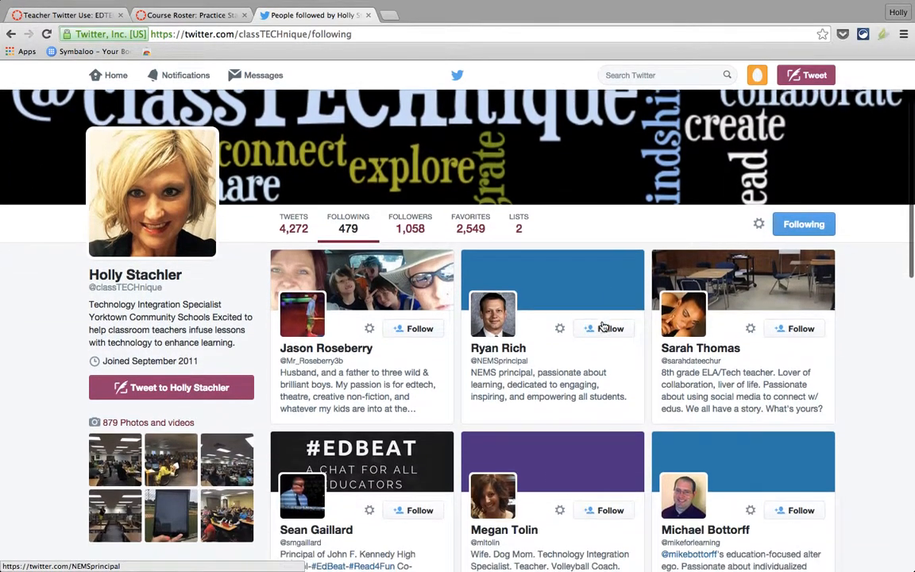
{"action": "scroll", "coordinate": [602, 325], "scroll_direction": "up", "scroll_amount": 3}
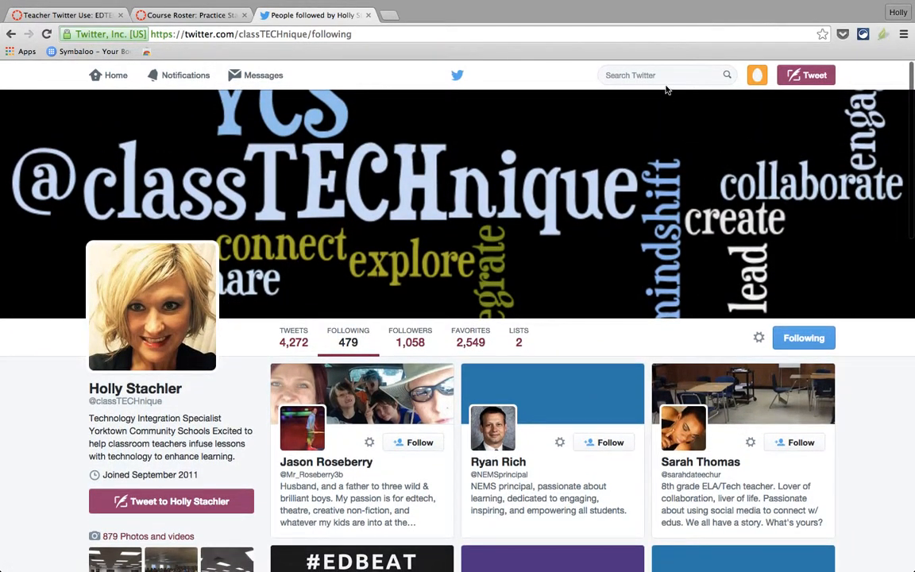
Search for the second educator by name and follow the Yorktown superintendent's account.
{"action": "left_click", "coordinate": [660, 73]}
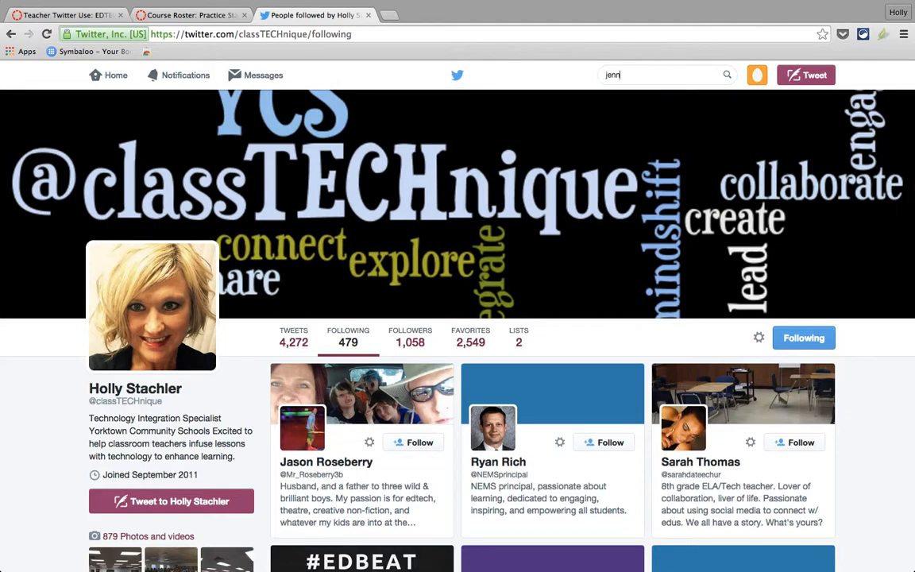
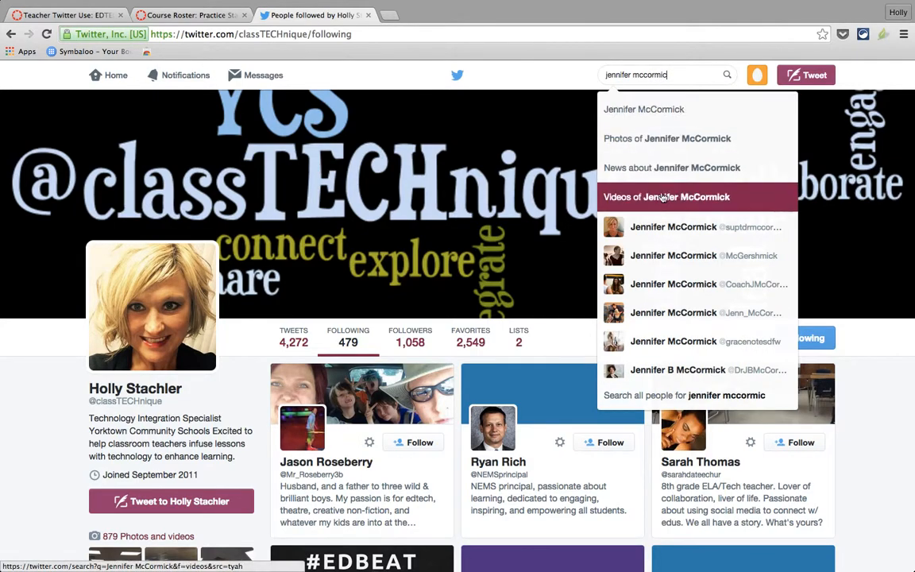
{"action": "left_click", "coordinate": [665, 228]}
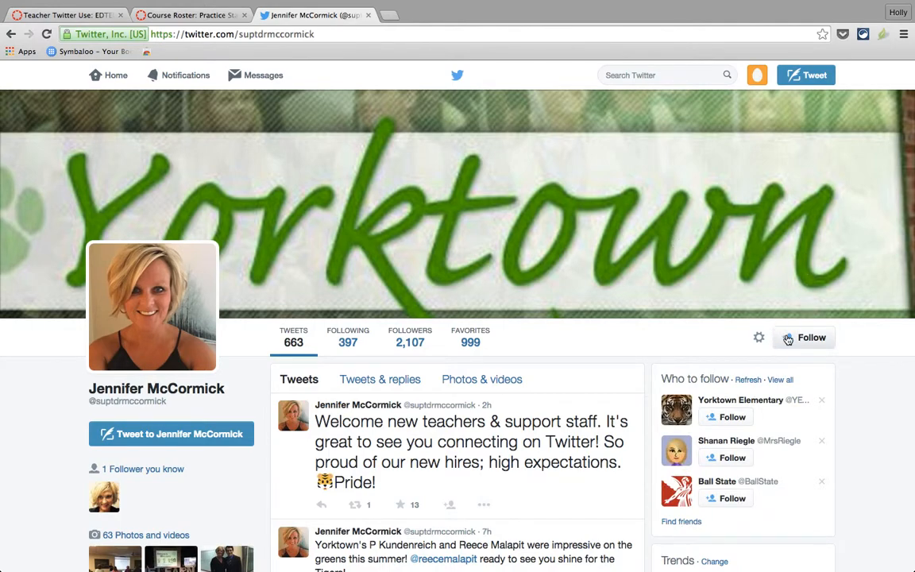
{"action": "left_click", "coordinate": [807, 338]}
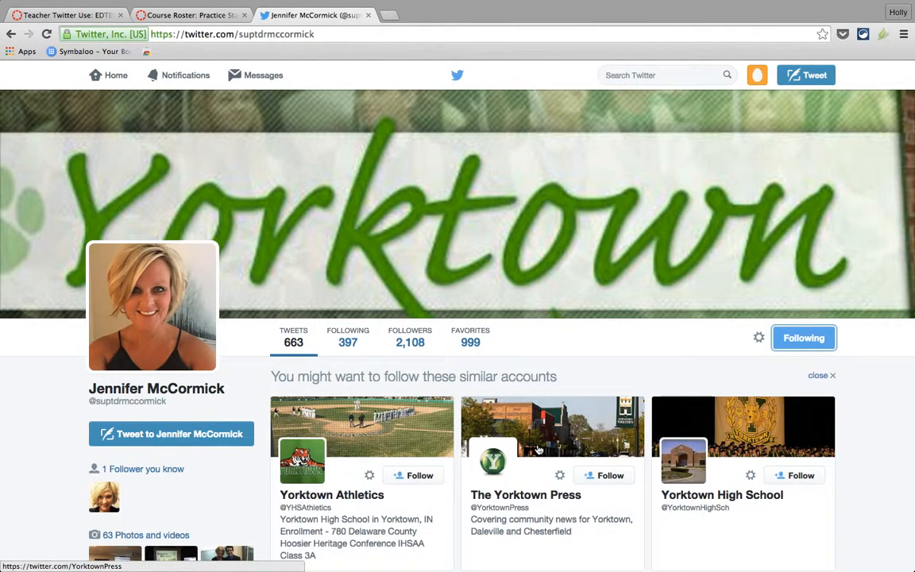
{"action": "scroll", "coordinate": [537, 449], "scroll_direction": "down", "scroll_amount": 2}
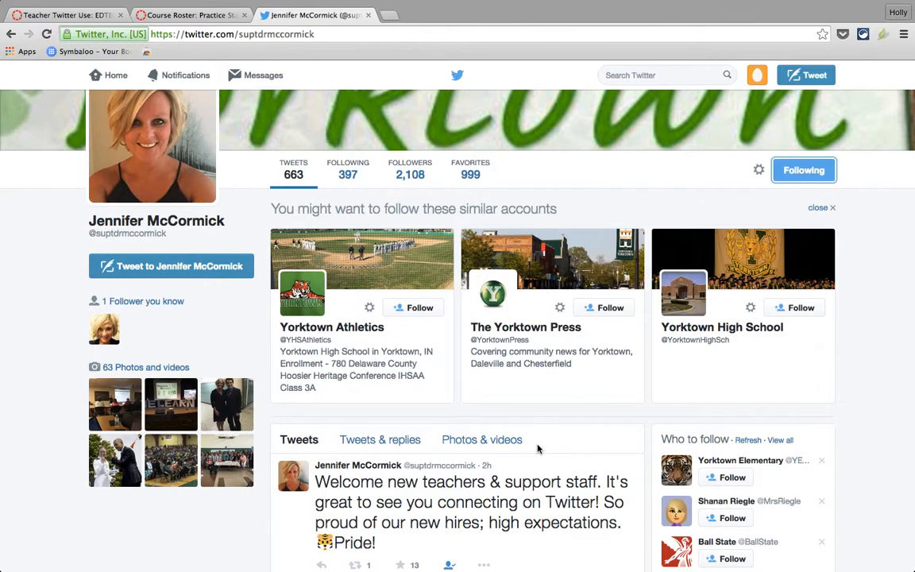
{"action": "scroll", "coordinate": [538, 449], "scroll_direction": "up", "scroll_amount": 2}
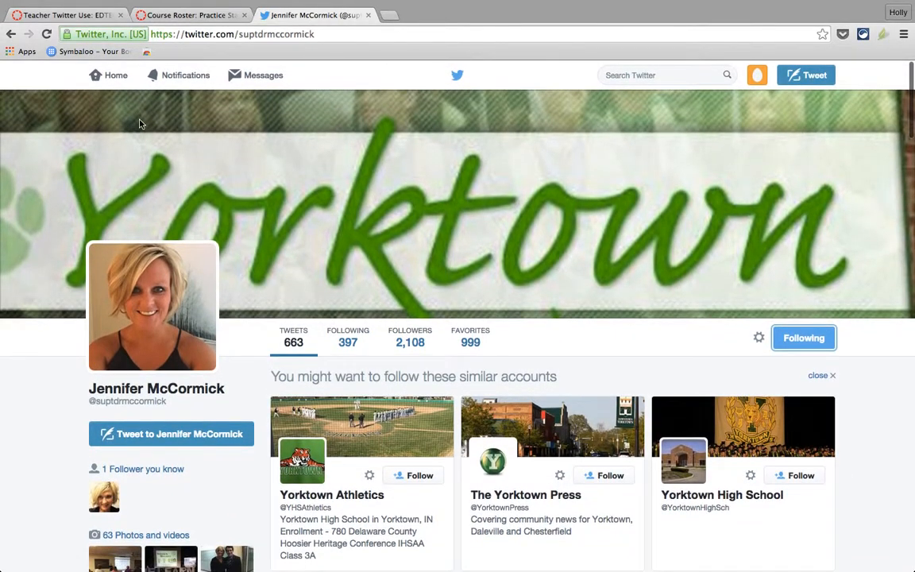
Go back to the home timeline showing 2 accounts followed and the superintendent's tweets.
{"action": "left_click", "coordinate": [116, 76]}
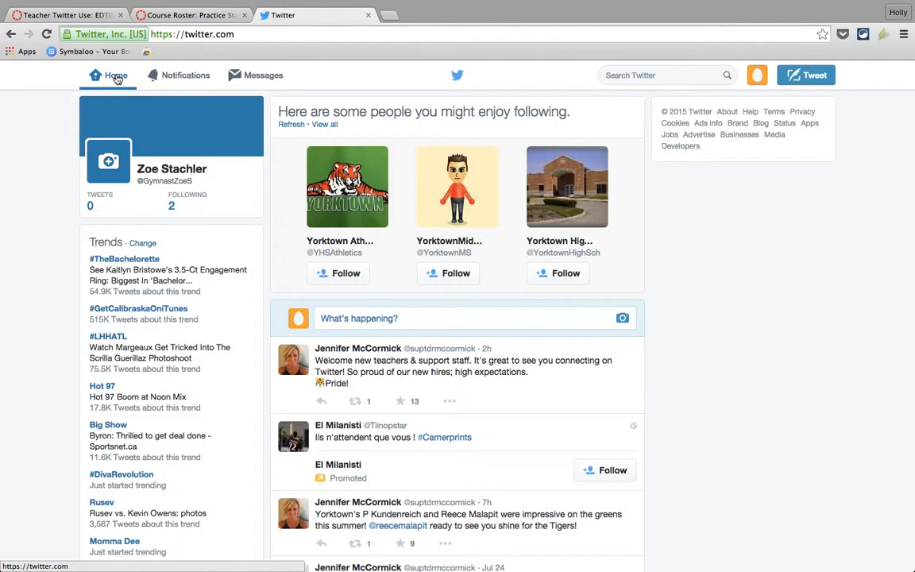
{"action": "mouse_move", "coordinate": [583, 4]}
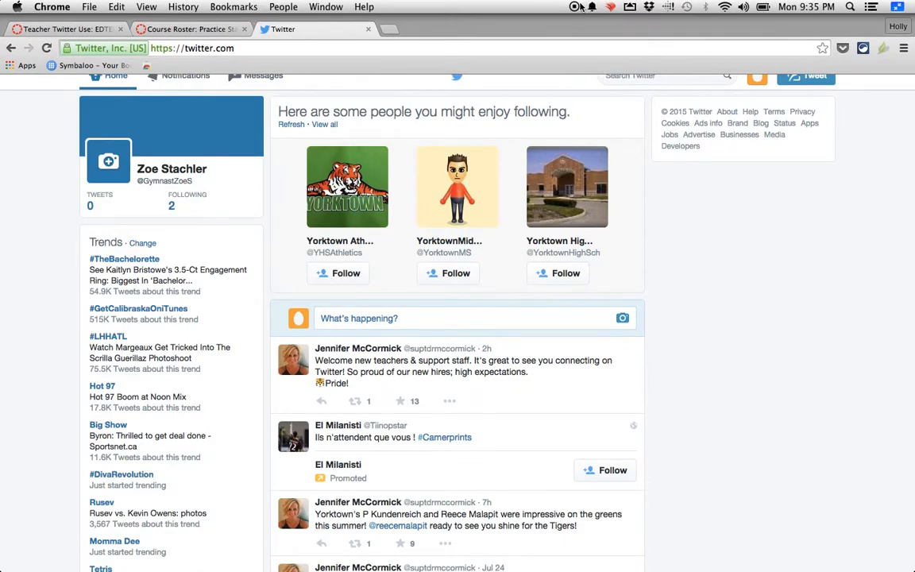